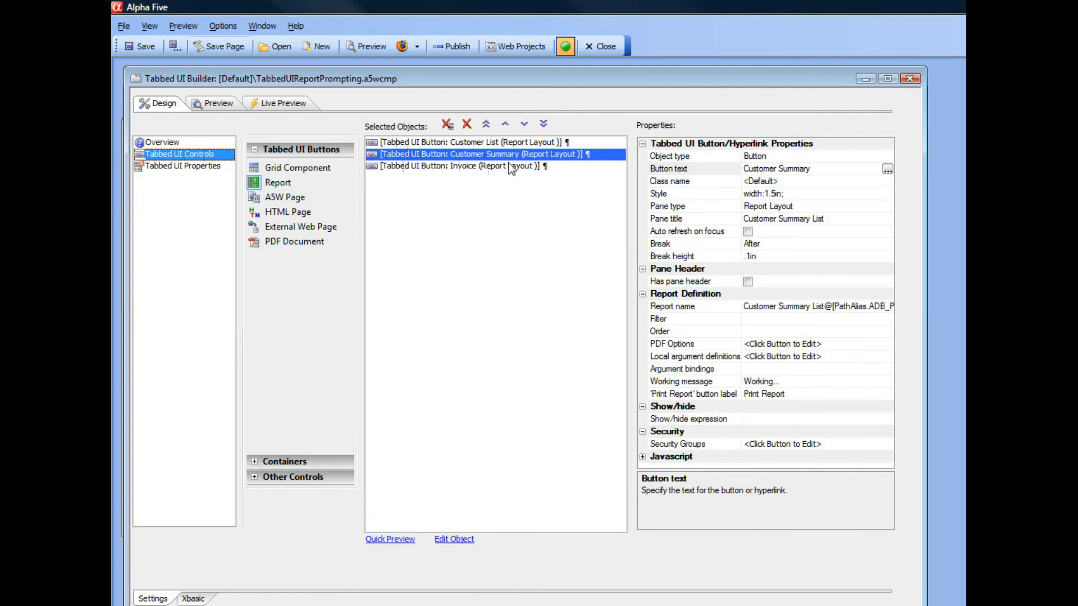
# - Run the live preview and open the Customer List, Customer Summary and Invoice reports
pyautogui.click(285, 104)
pyautogui.click(210, 201)
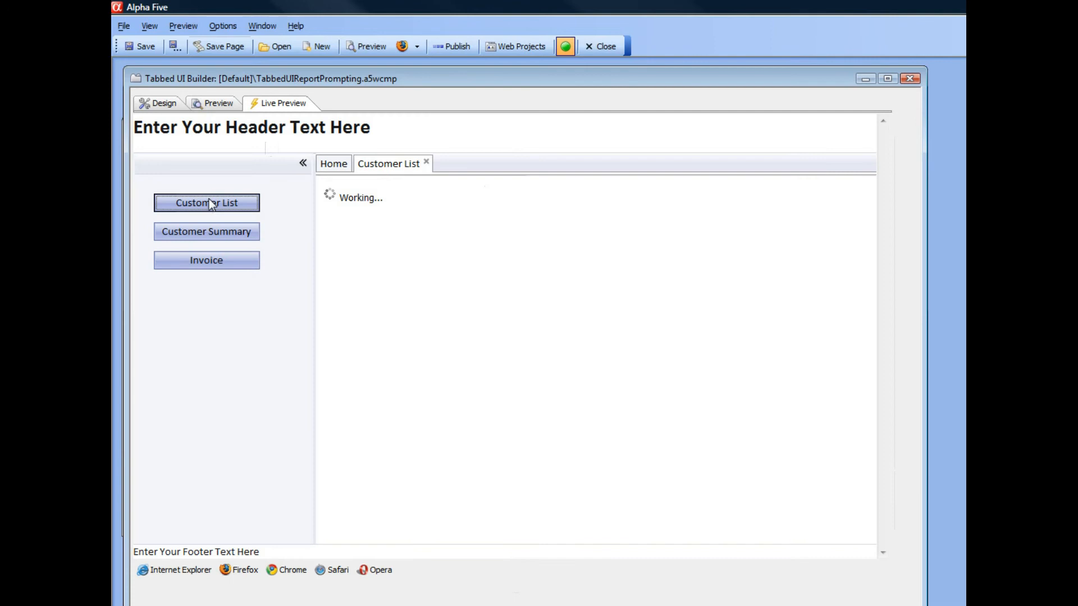
pyautogui.click(206, 234)
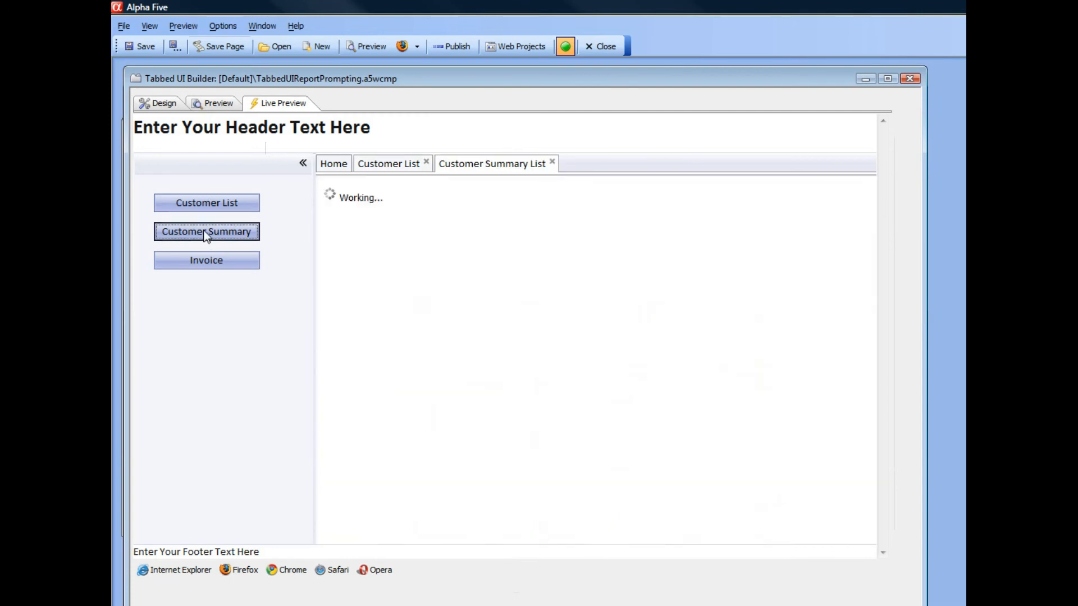
pyautogui.click(208, 262)
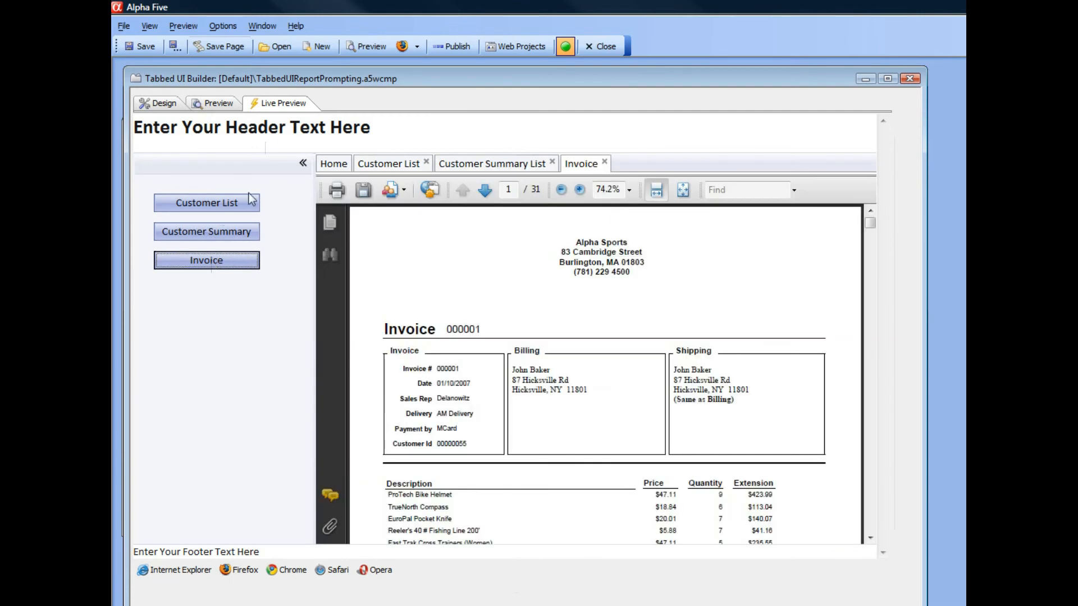
# - Review the opened Customer List, Customer Summary List and Invoice reports, paging through the invoices to page 3
pyautogui.click(381, 165)
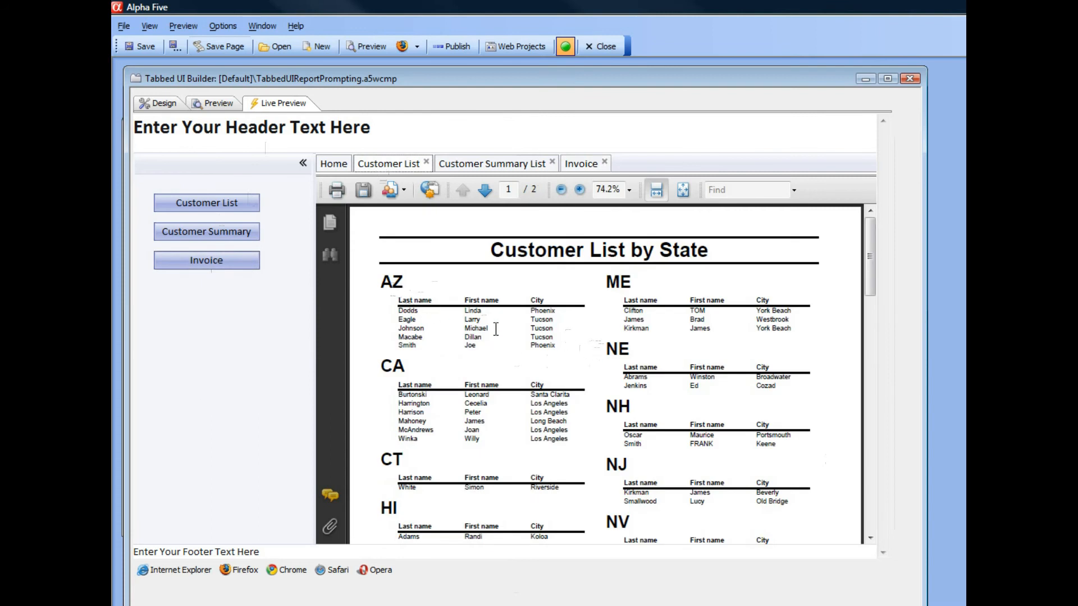
pyautogui.click(488, 164)
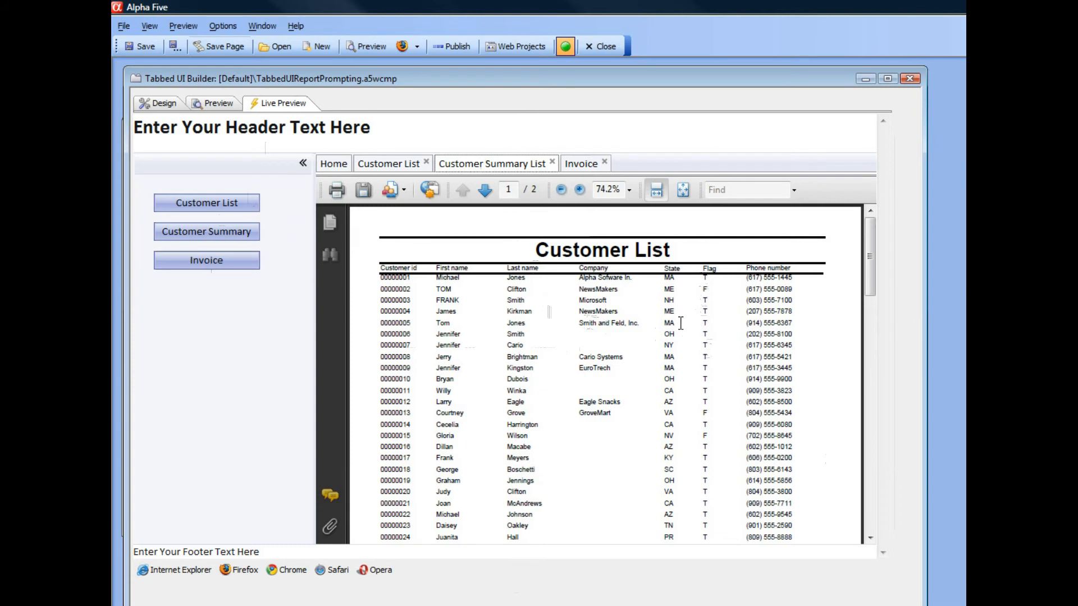
pyautogui.click(578, 163)
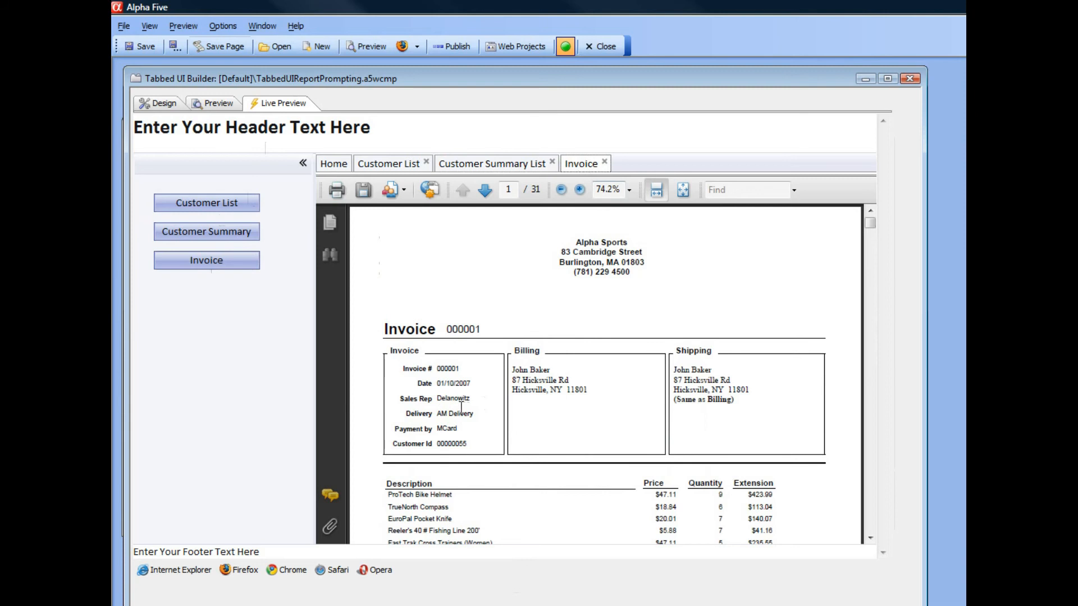
pyautogui.click(484, 189)
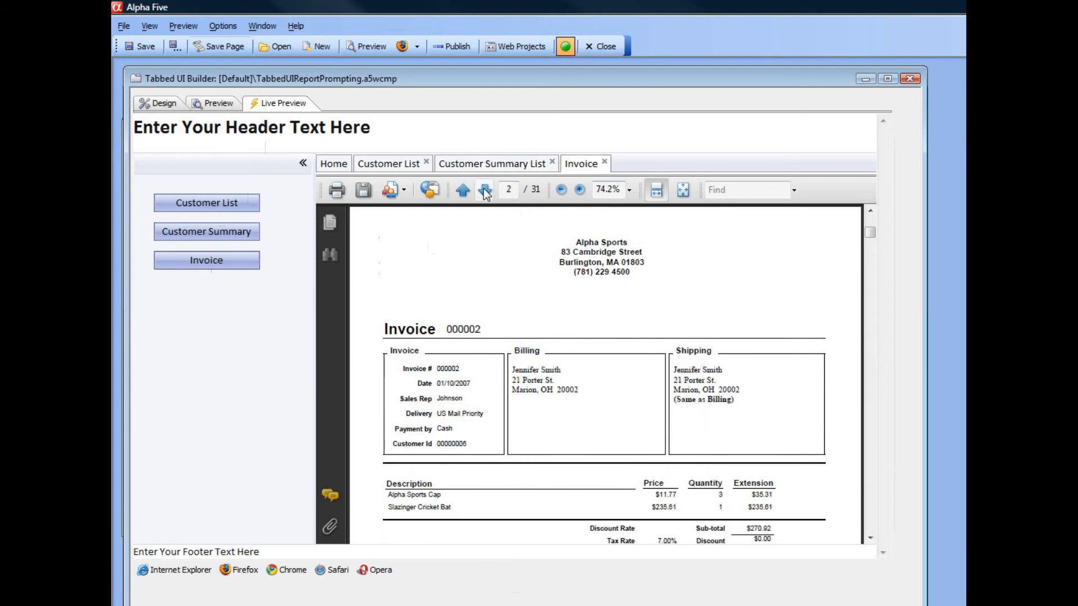
pyautogui.click(484, 189)
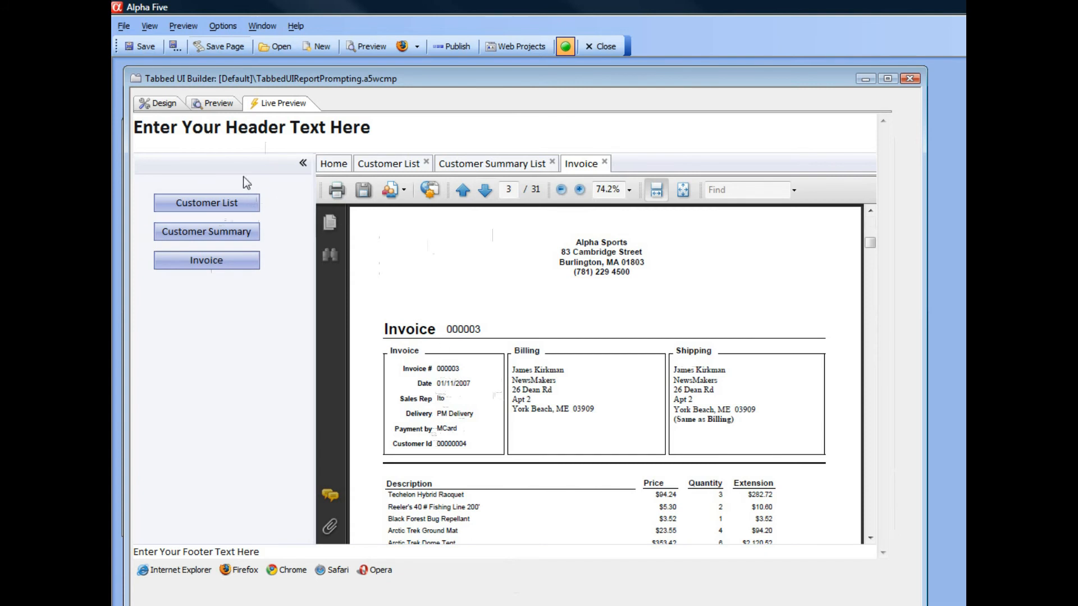
# - Return to the design and add a Character argument named whatstate to the Customer List button's report definition
pyautogui.click(150, 103)
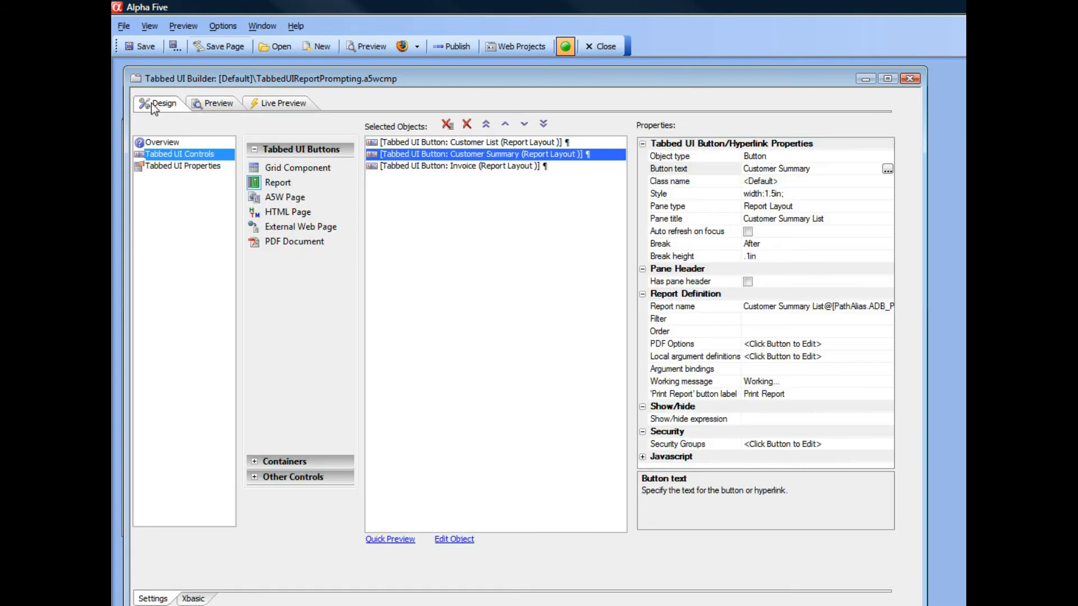
pyautogui.click(470, 142)
pyautogui.click(675, 309)
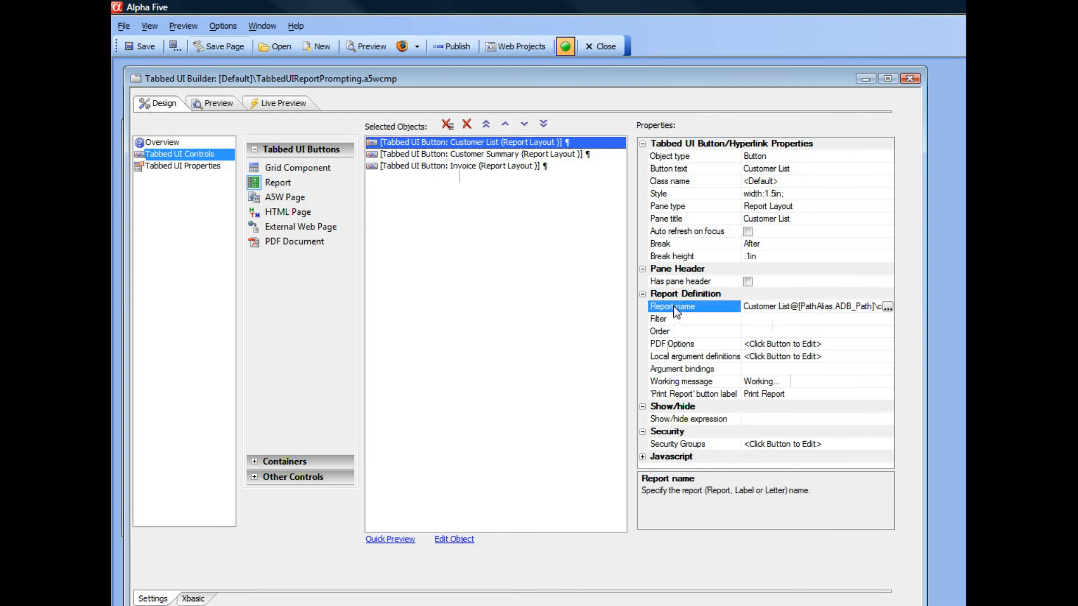
pyautogui.click(887, 307)
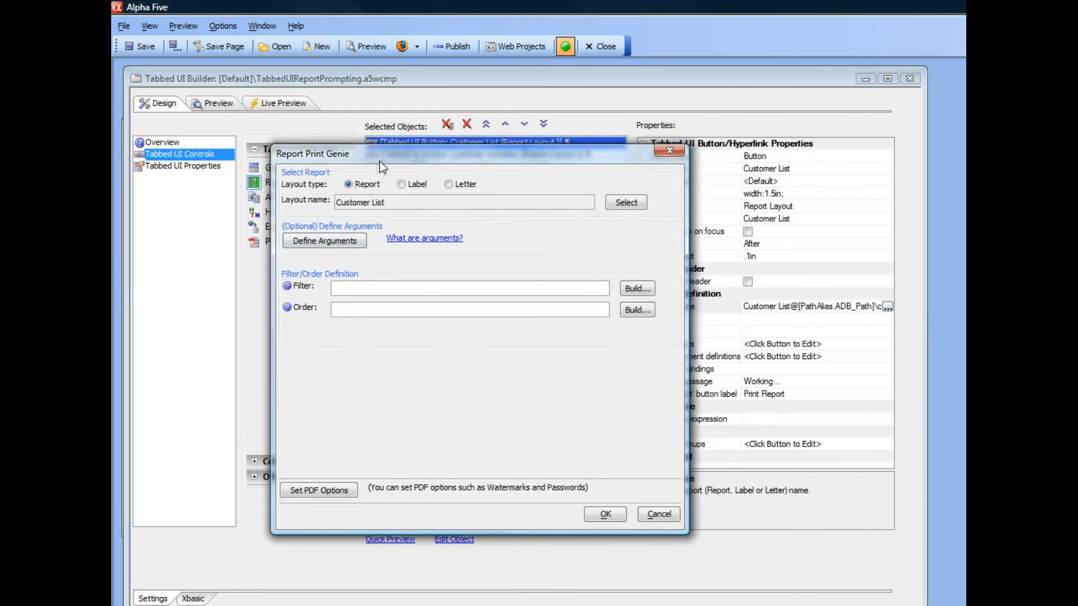
pyautogui.click(326, 242)
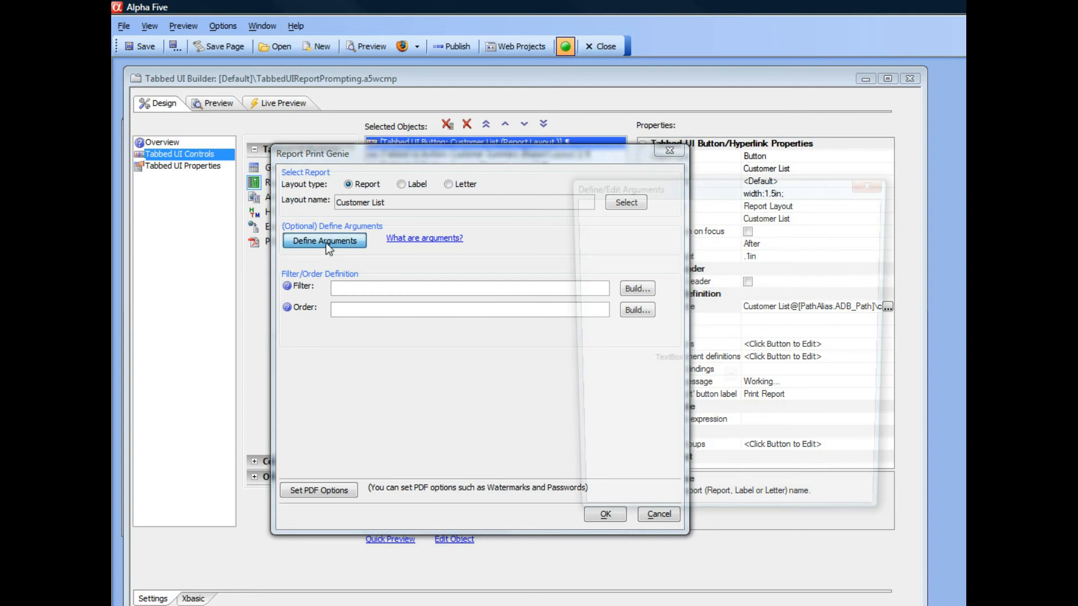
pyautogui.moveTo(625, 188); pyautogui.dragTo(399, 197)
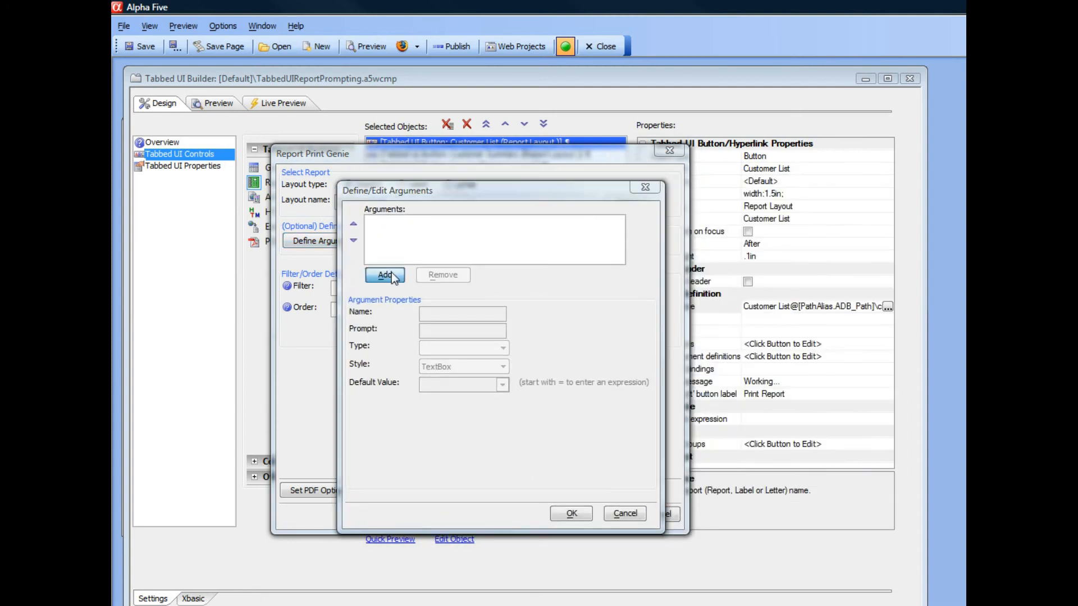
pyautogui.click(392, 275)
pyautogui.write('what')
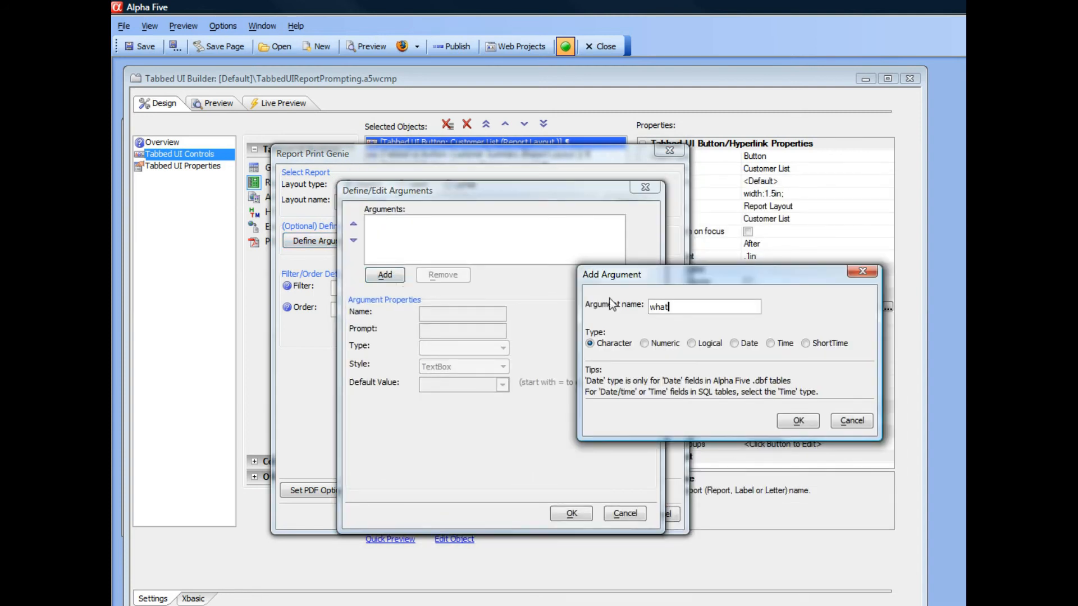
pyautogui.write('state')
pyautogui.click(807, 423)
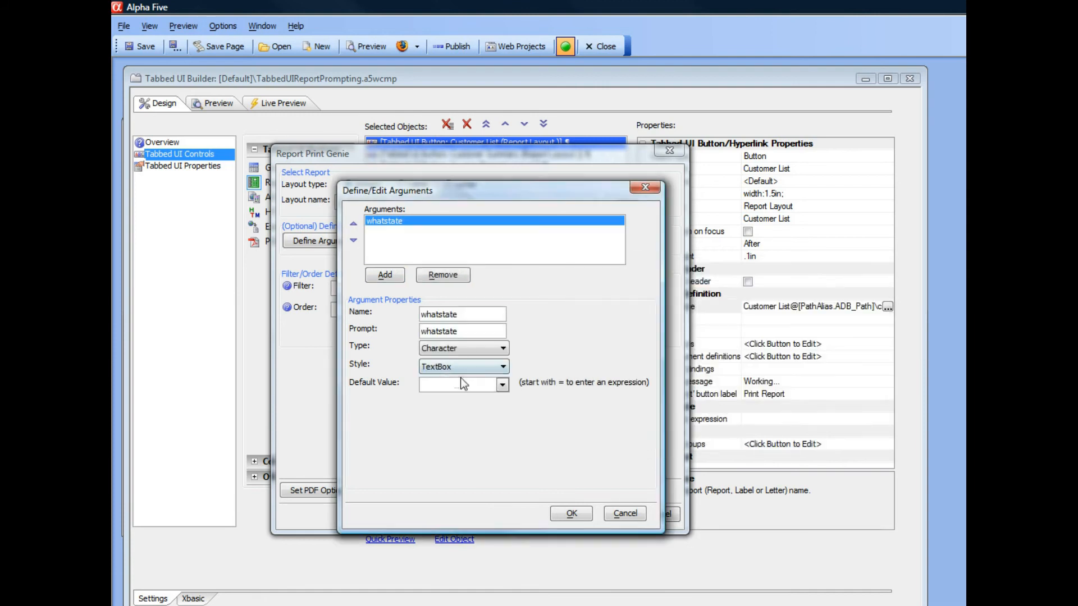
# - Set the whatstate argument's prompt to "State Name" and its style to ComboBox
pyautogui.click(464, 332)
pyautogui.doubleClick(421, 332)
pyautogui.write('State Nma')
pyautogui.press('BackSpace')
pyautogui.press('BackSpace')
pyautogui.write('ame')
pyautogui.click(466, 366)
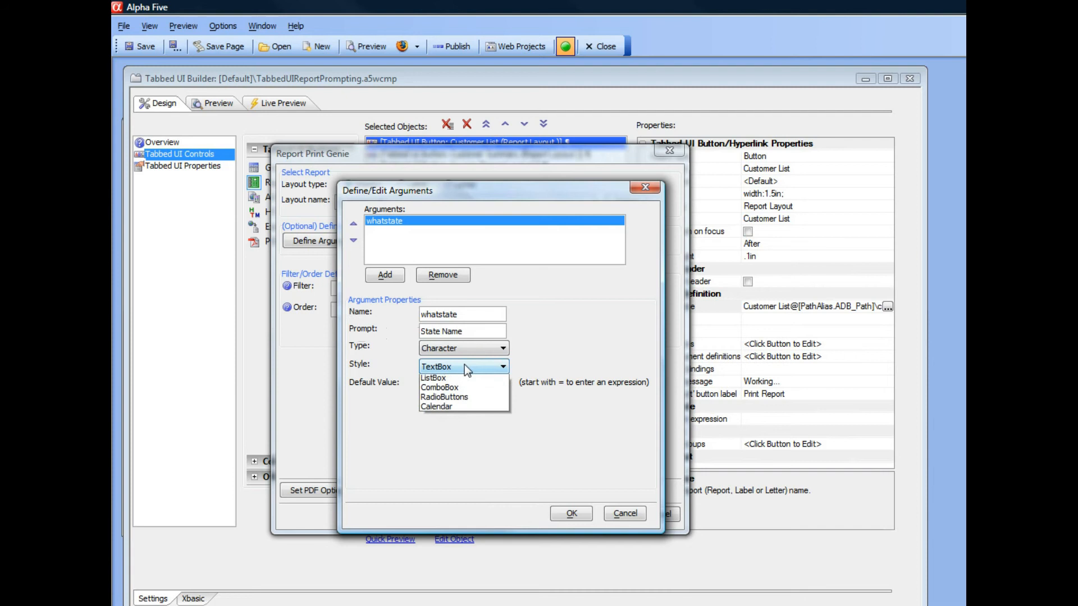
pyautogui.click(450, 399)
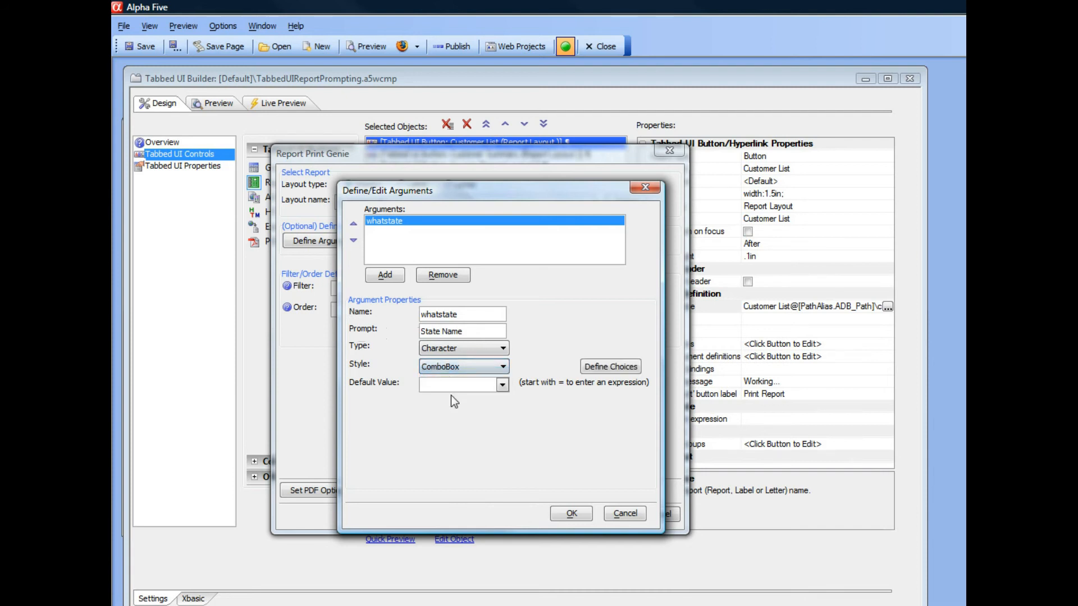
# - Enter a static list of state choices beginning with "ma" for the combo box, and overwrite it with a dynamic choice definition
pyautogui.click(609, 368)
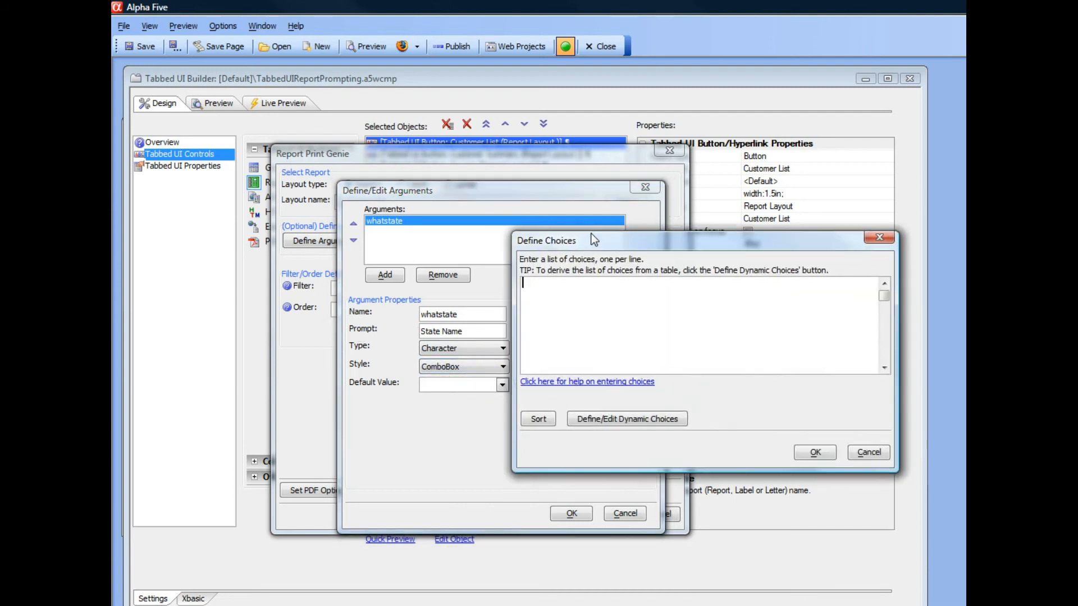
pyautogui.moveTo(638, 239); pyautogui.dragTo(409, 227)
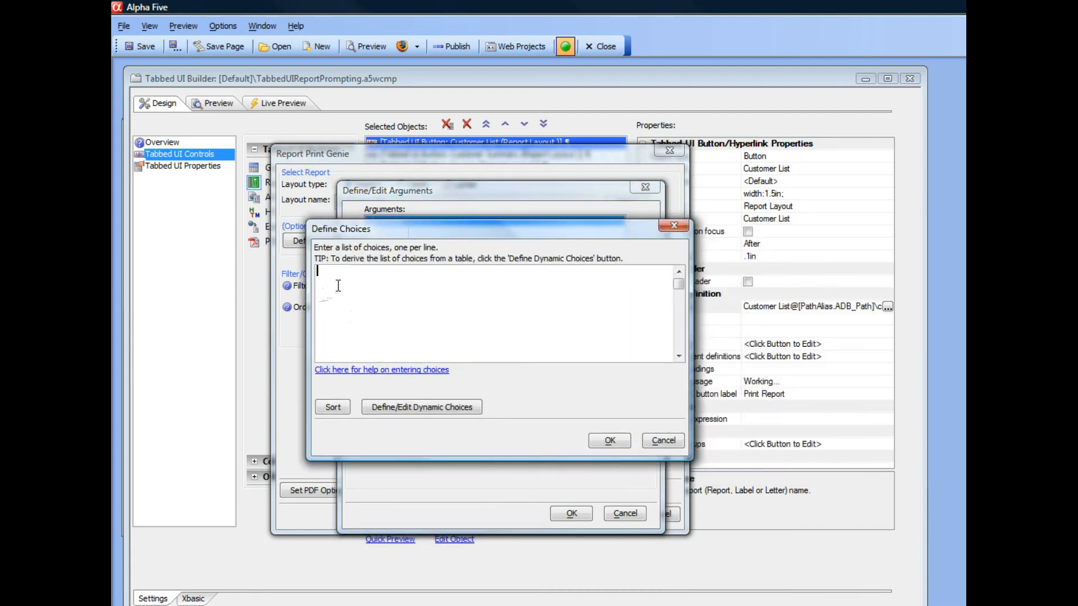
pyautogui.write('ma')
pyautogui.click(426, 406)
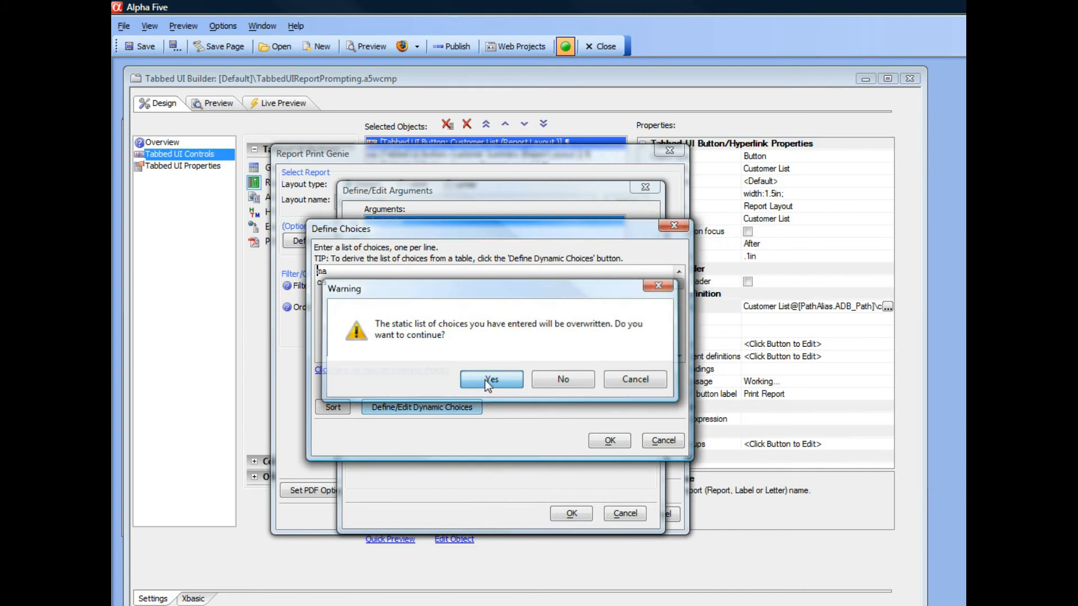
pyautogui.click(485, 379)
pyautogui.moveTo(705, 207); pyautogui.dragTo(441, 175)
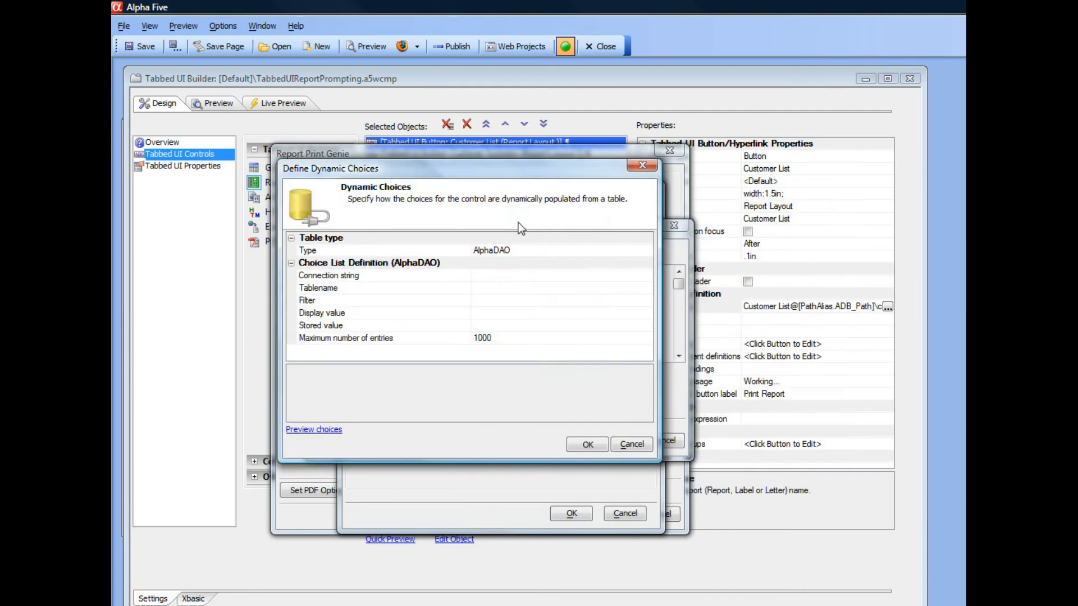
# - Set the dynamic choices' table type to DBF and their table to [PathAlias.ADB_Path]\customer.dbf
pyautogui.click(601, 250)
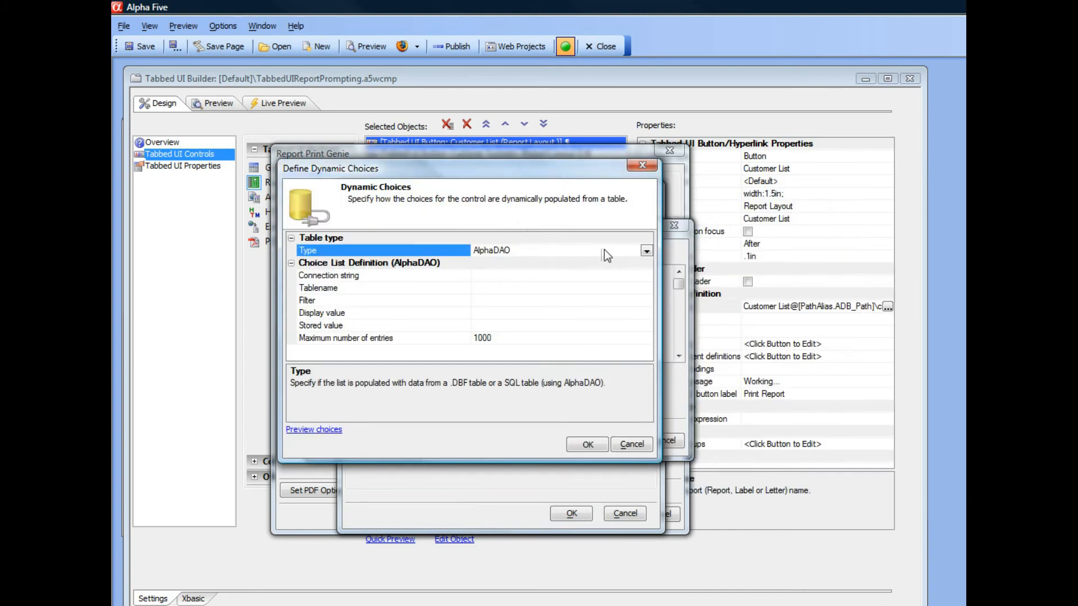
pyautogui.click(647, 252)
pyautogui.click(547, 275)
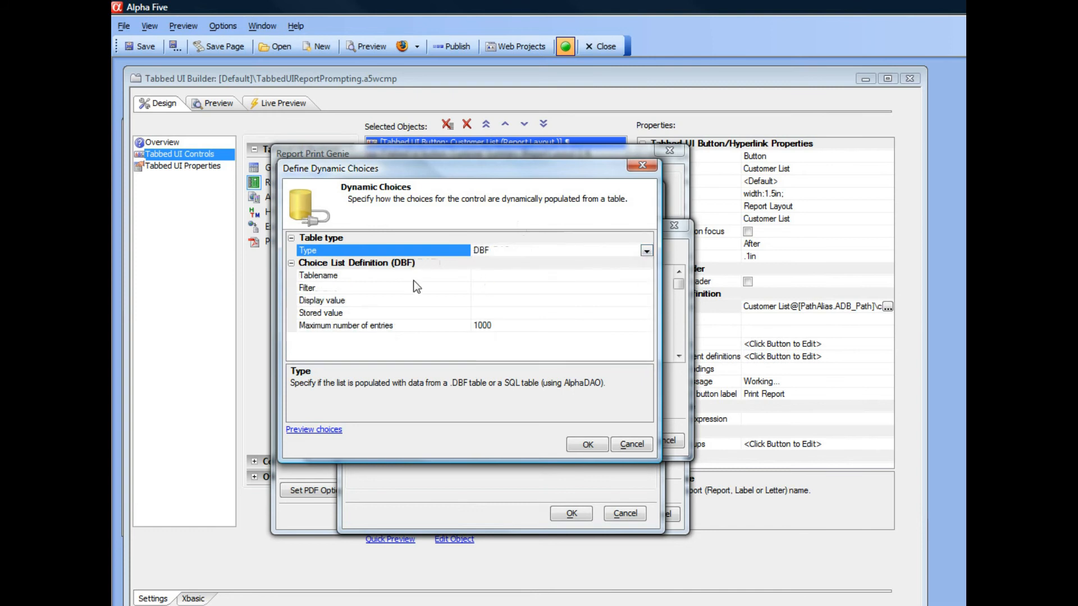
pyautogui.click(413, 277)
pyautogui.click(646, 275)
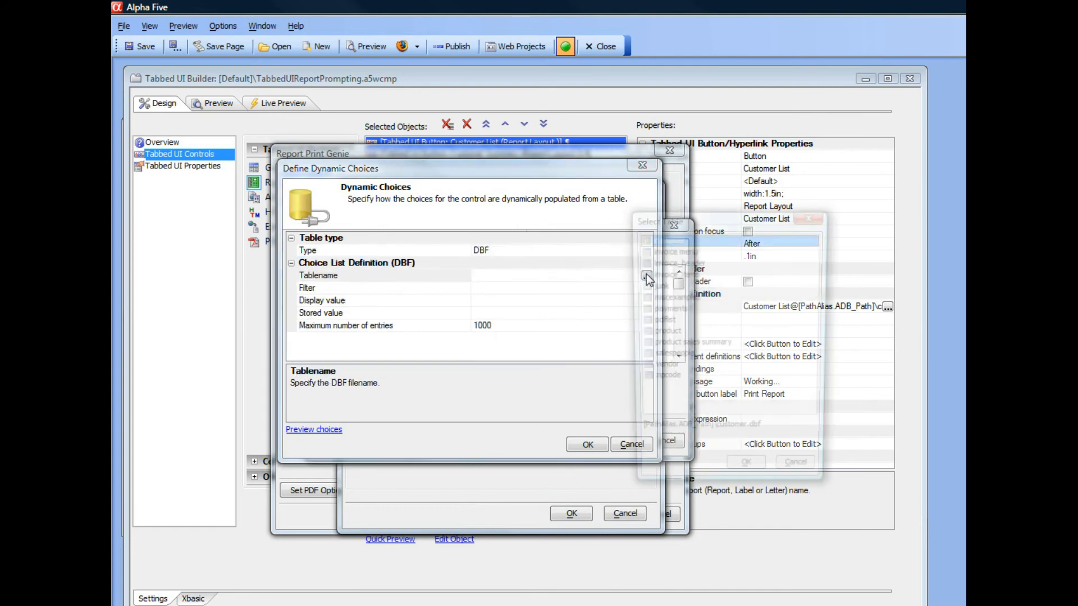
pyautogui.doubleClick(655, 241)
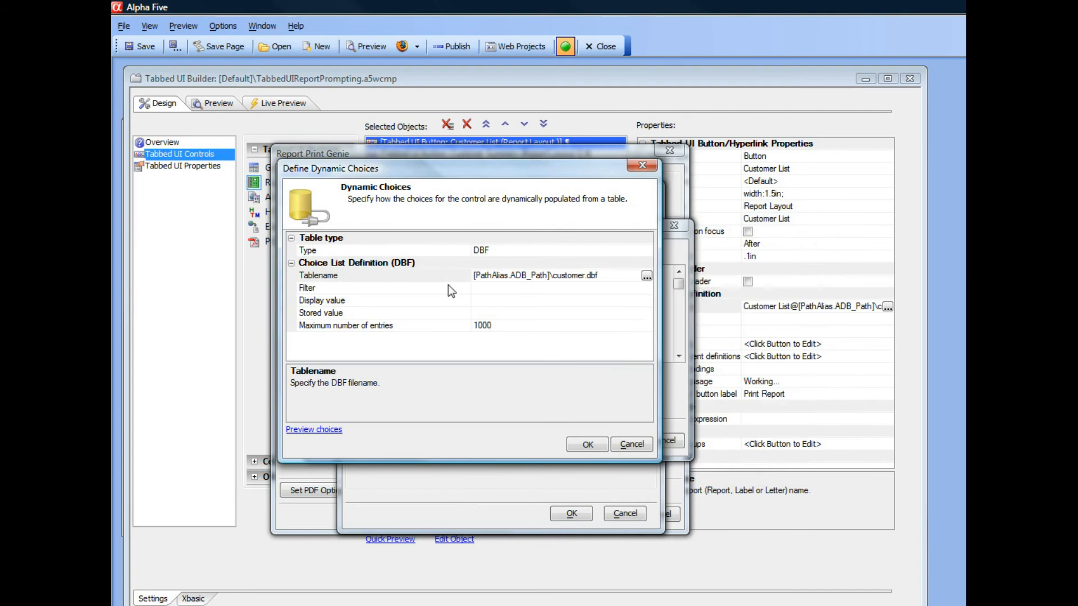
# - Set the dynamic choices' display value to Bill_state_region, preview the choices, and accept the choice and argument definitions
pyautogui.click(369, 301)
pyautogui.click(646, 301)
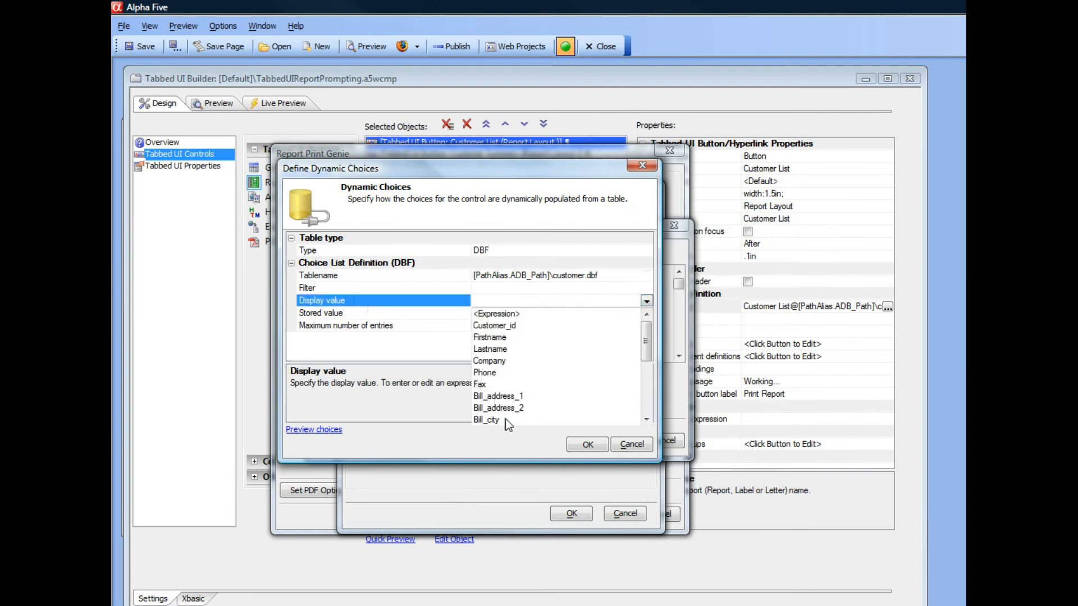
pyautogui.click(537, 421)
pyautogui.click(646, 301)
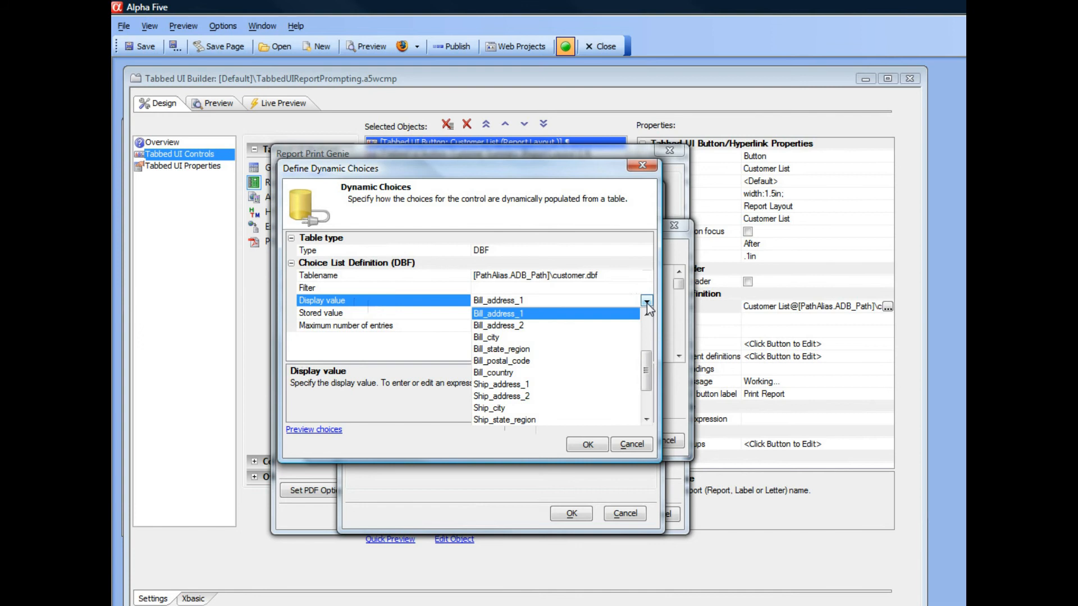
pyautogui.click(506, 349)
pyautogui.click(312, 430)
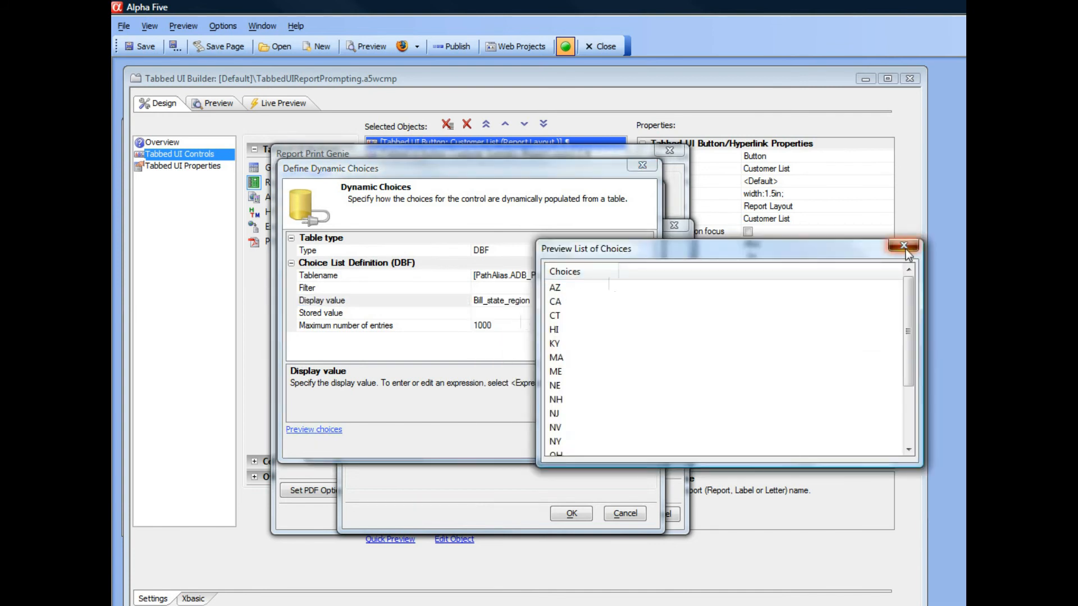
pyautogui.click(902, 248)
pyautogui.click(588, 445)
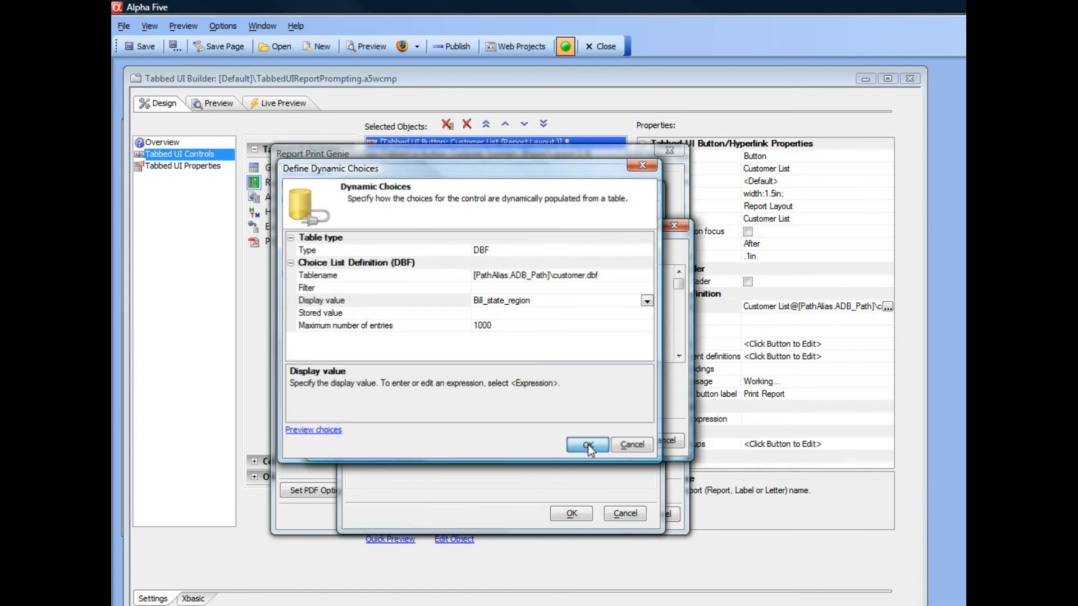
pyautogui.click(609, 441)
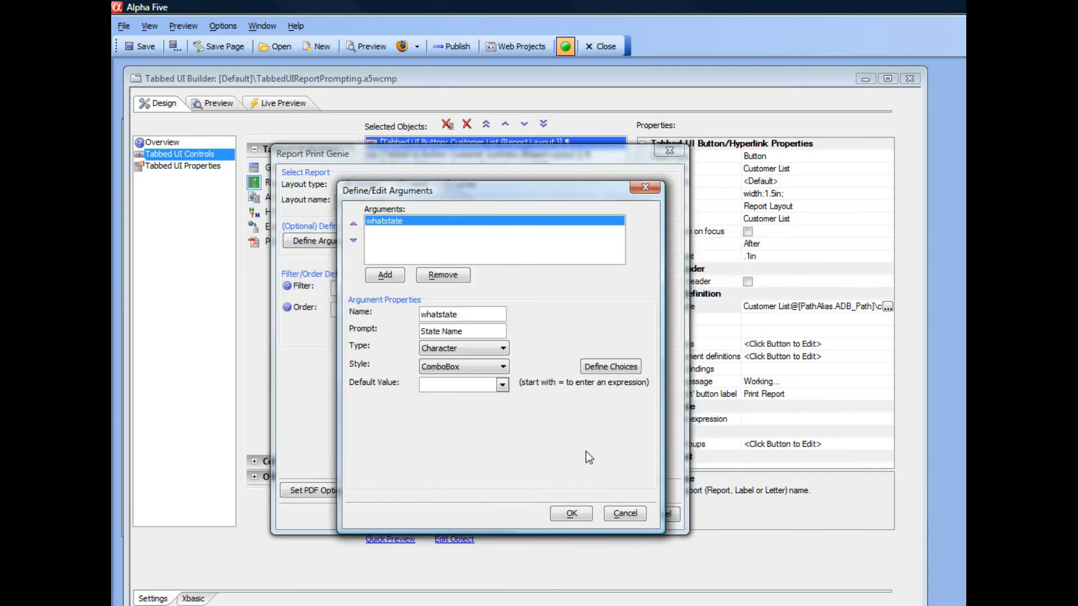
pyautogui.click(570, 514)
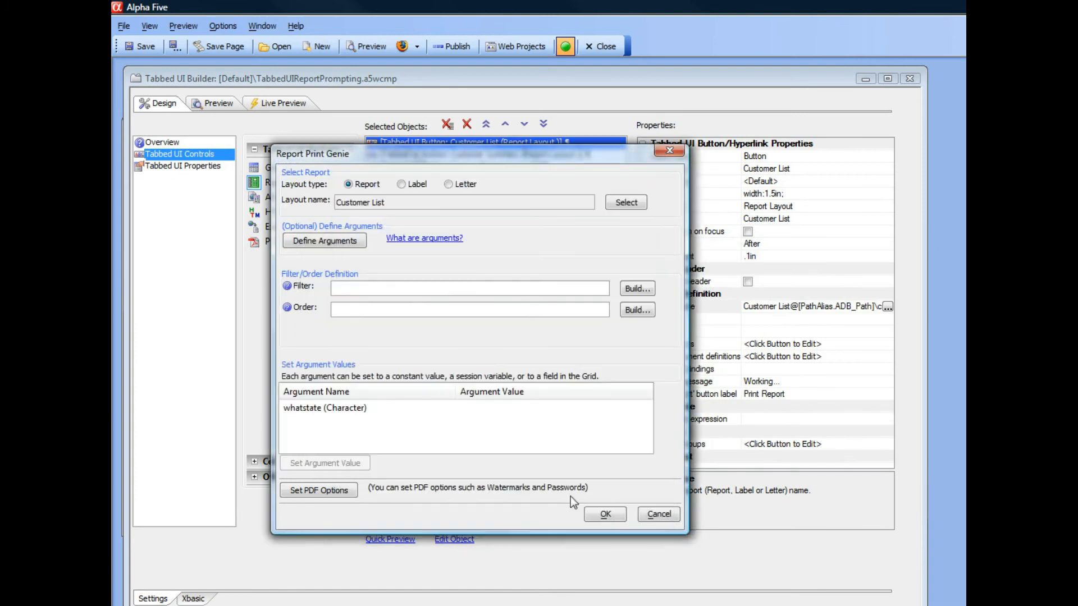
# - Set the value of the whatstate argument to the field placeholder {<Prompt at Run-time>}
pyautogui.click(328, 408)
pyautogui.doubleClick(327, 408)
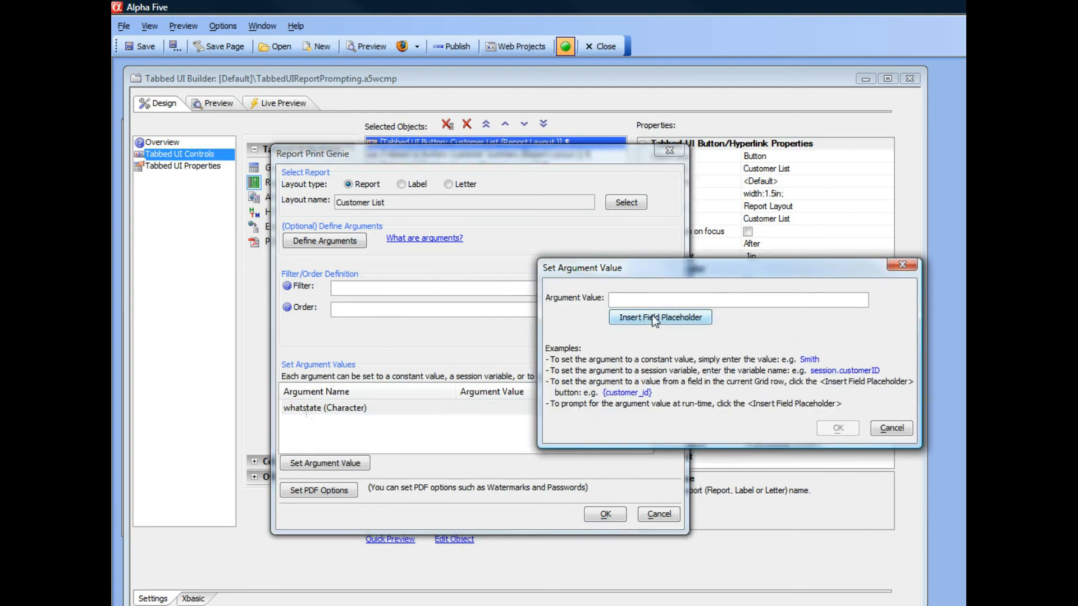
pyautogui.click(669, 315)
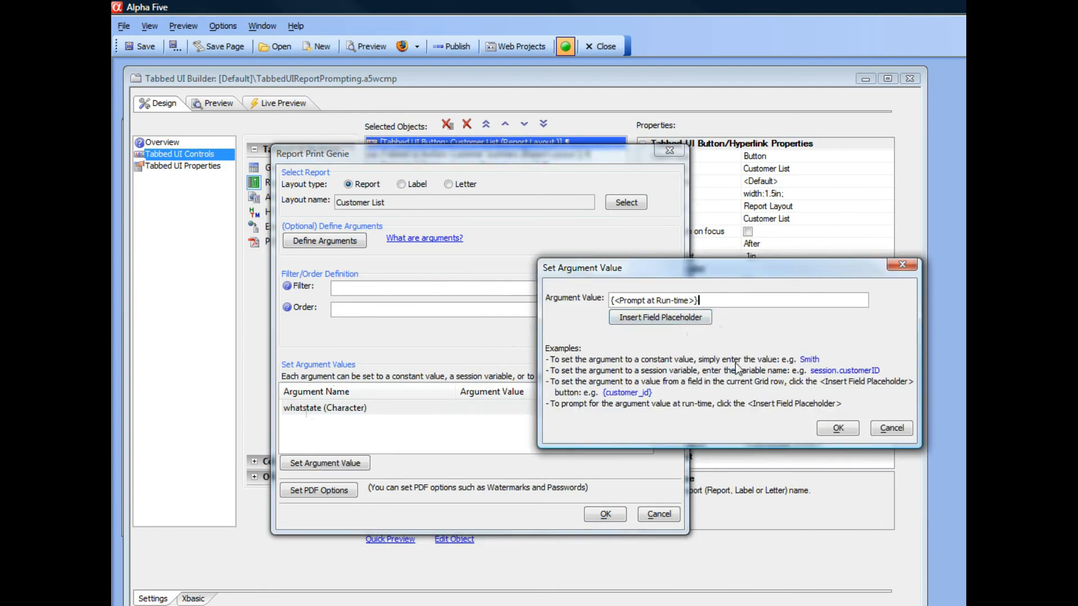
pyautogui.click(838, 427)
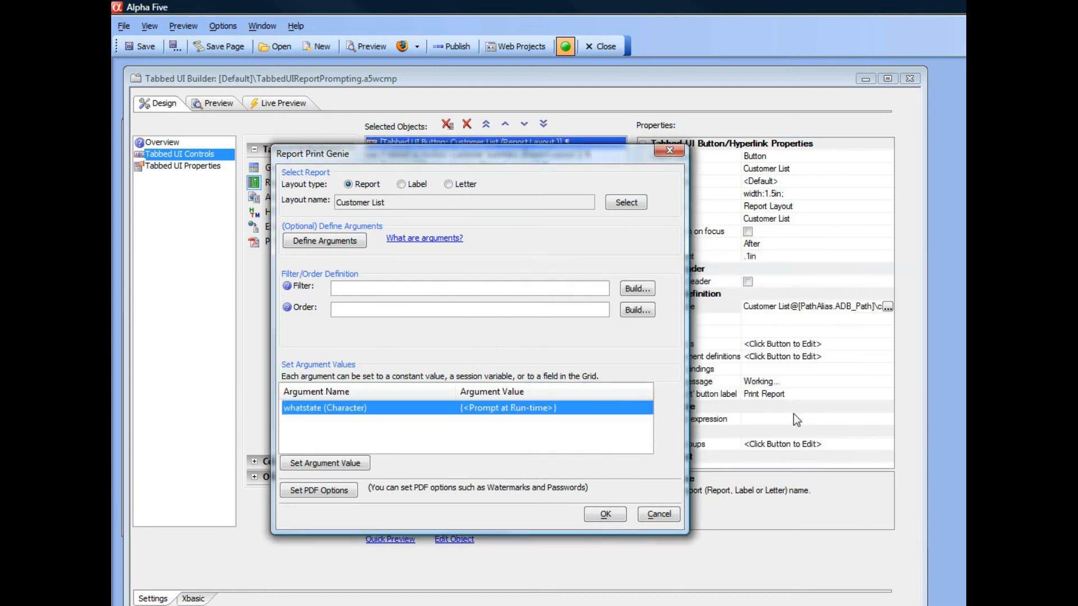
# - Filter the Customer List report to records where Bill_state_region is equal to the whatstate argument, and save the component
pyautogui.click(638, 289)
pyautogui.scroll(-2, 637, 322)
pyautogui.scroll(-2, 637, 326)
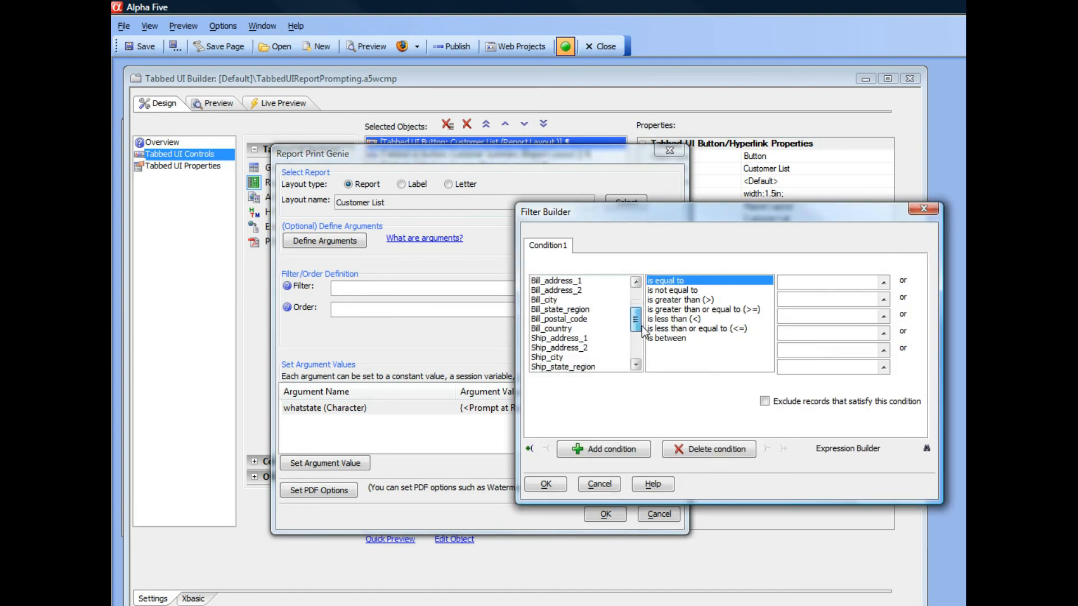
pyautogui.click(584, 318)
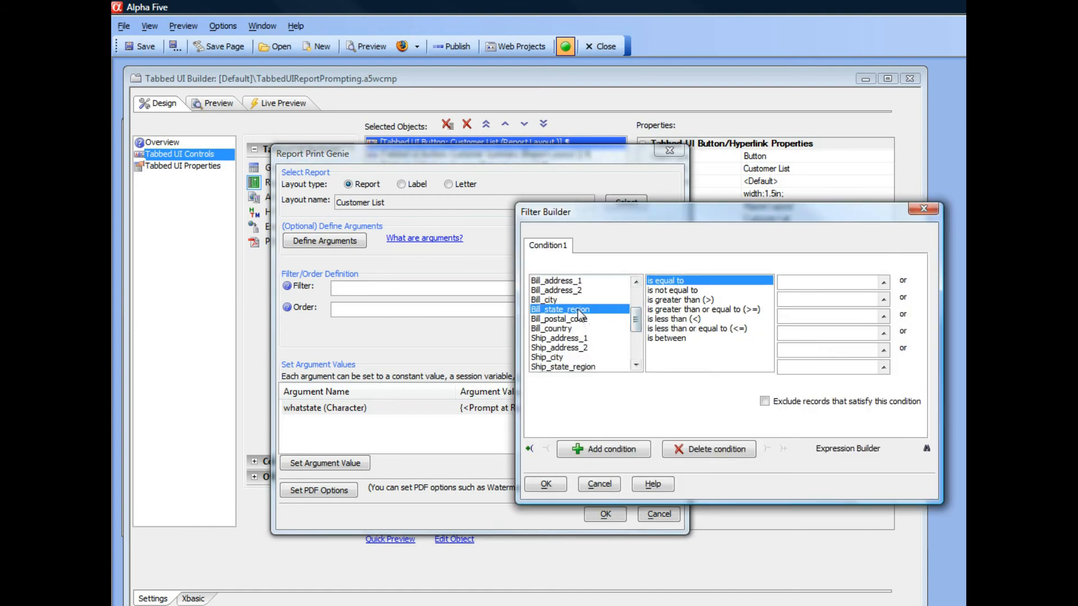
pyautogui.click(883, 282)
pyautogui.click(689, 402)
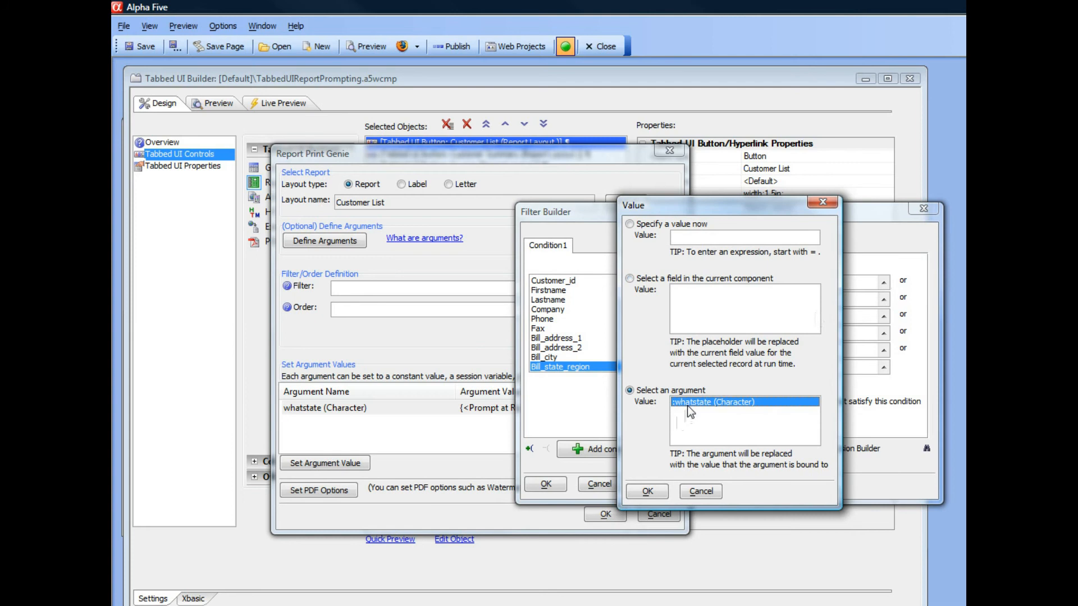
pyautogui.click(647, 492)
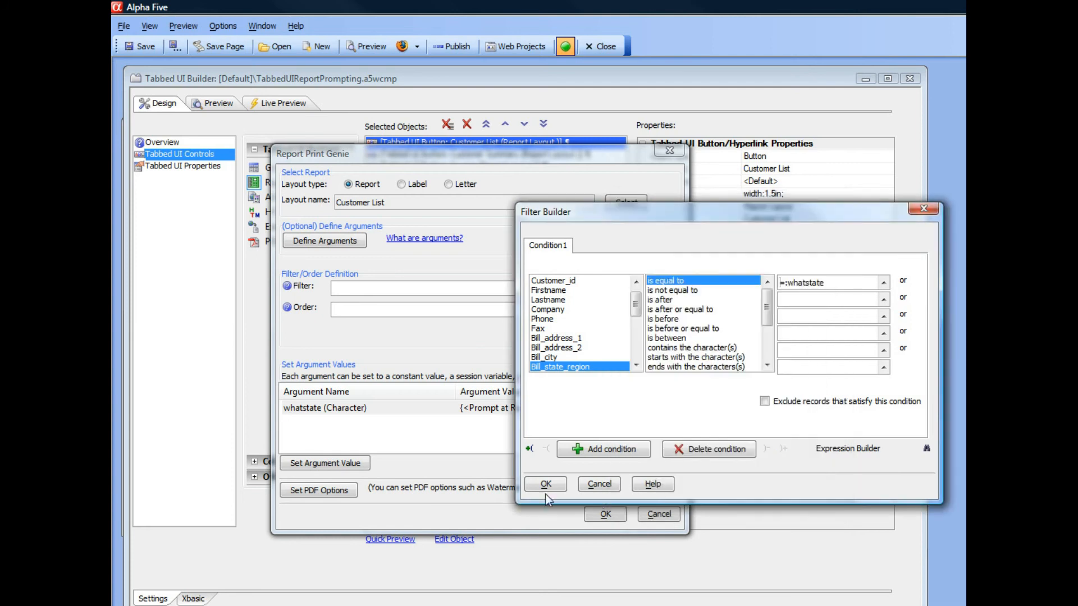
pyautogui.click(540, 486)
pyautogui.click(596, 513)
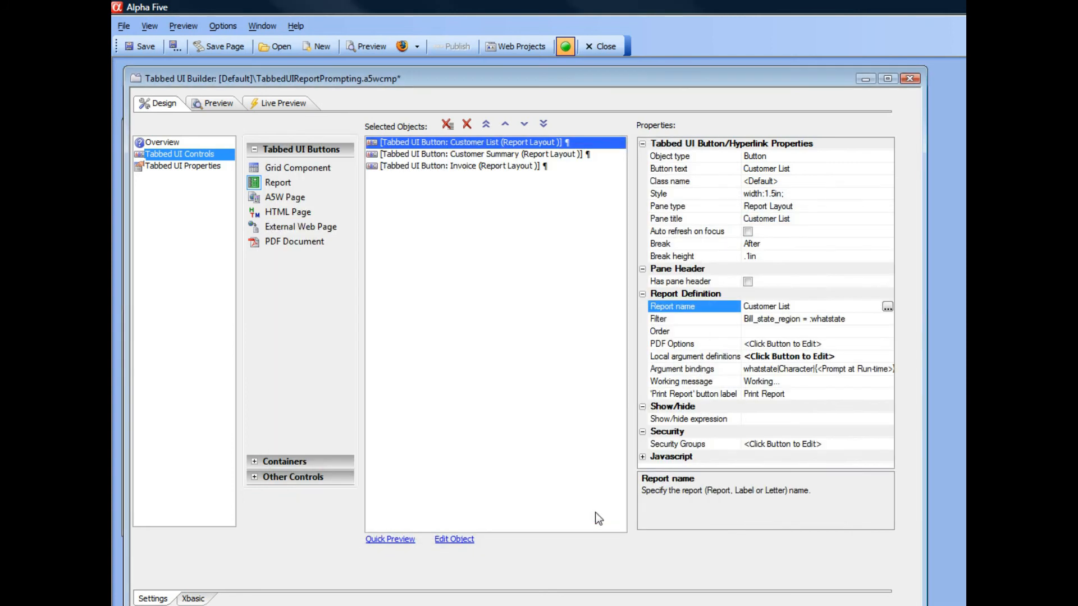
pyautogui.click(140, 50)
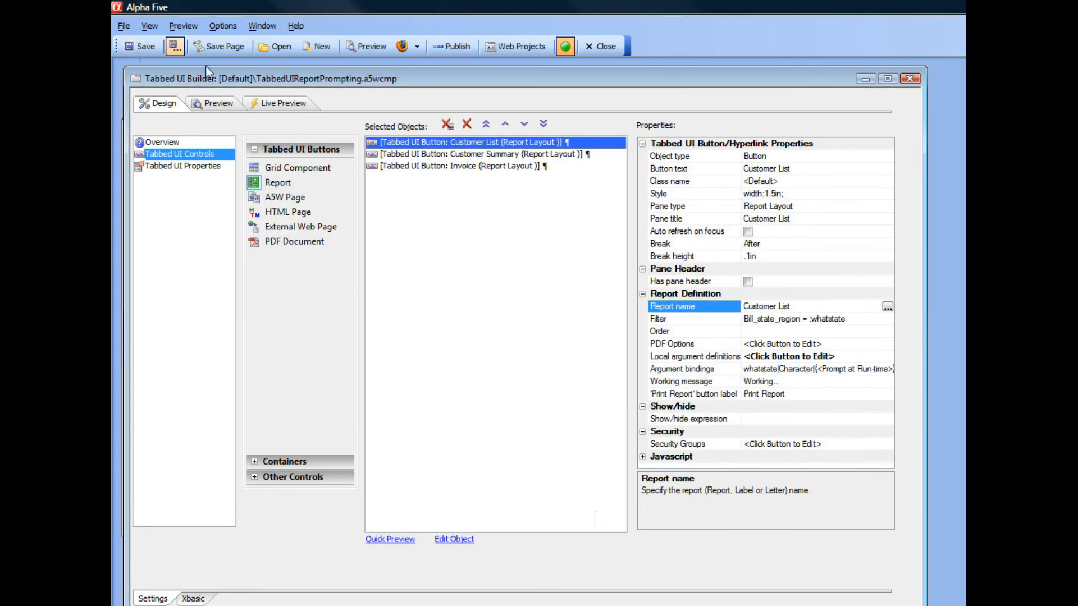
# - Open Customer List in the live preview and print the report for state CA
pyautogui.click(278, 102)
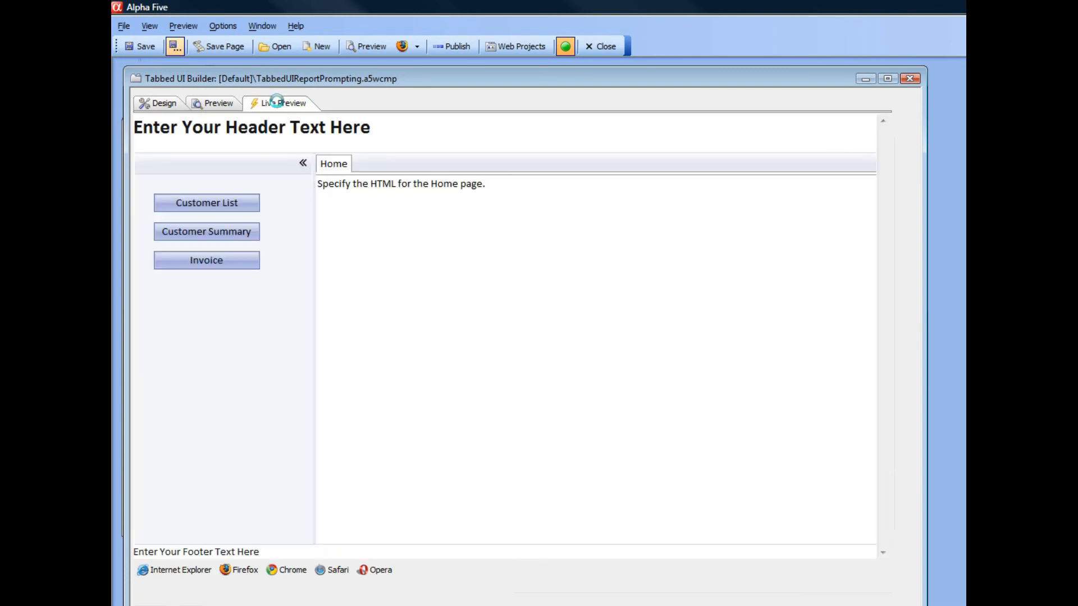
pyautogui.click(240, 203)
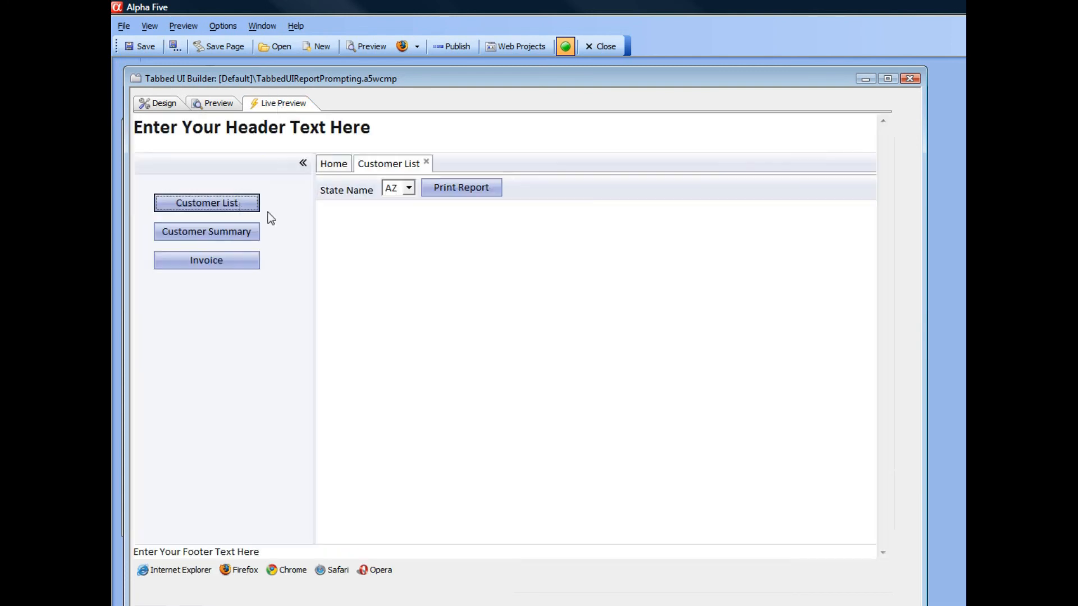
pyautogui.click(409, 189)
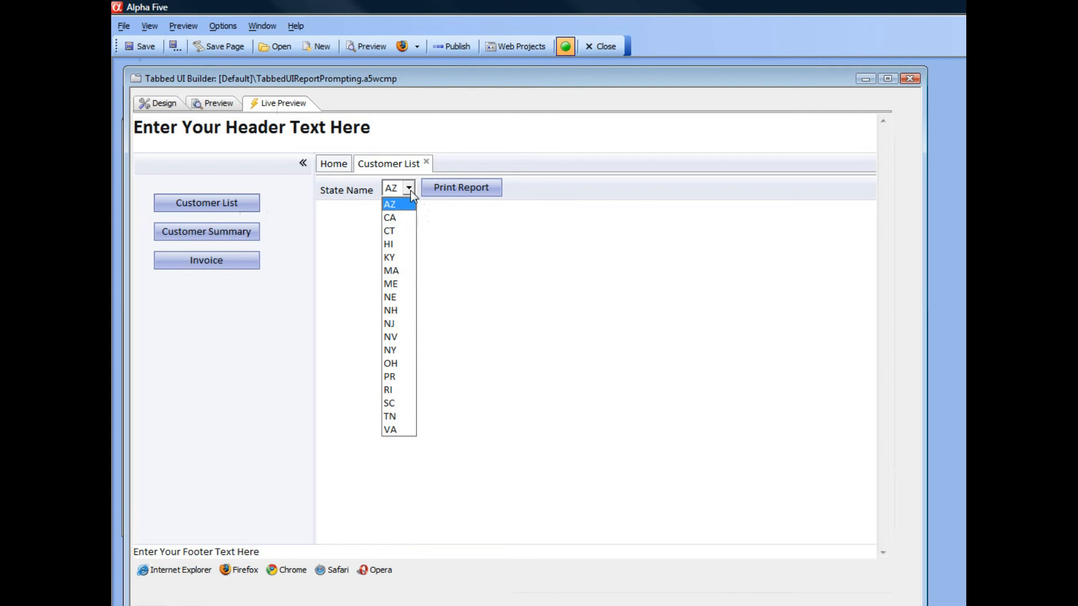
pyautogui.click(397, 219)
pyautogui.click(446, 189)
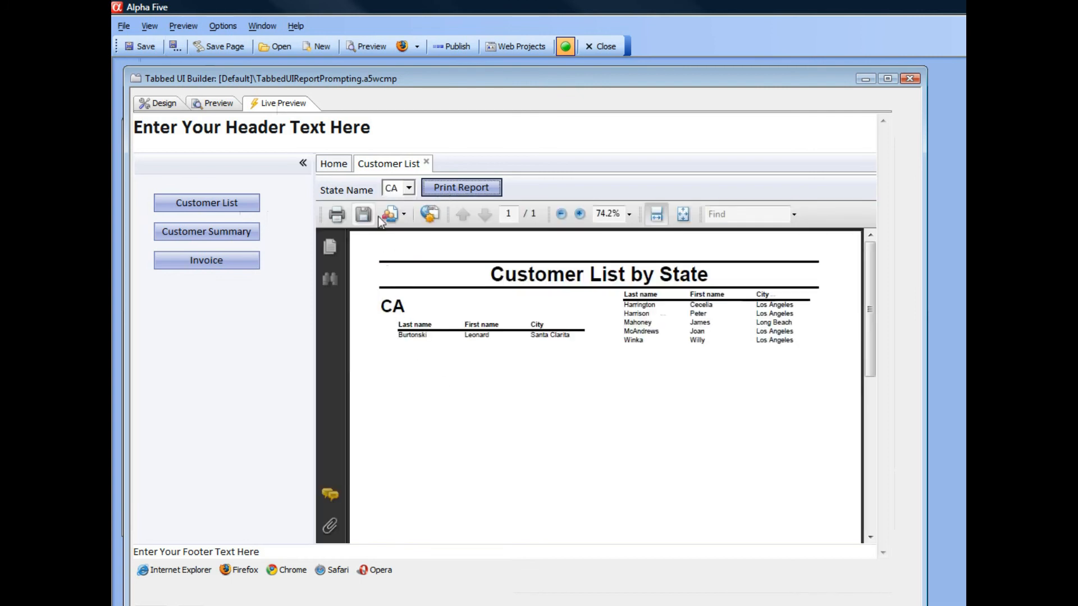
# - Print the Customer List report for state MA and again for state OH
pyautogui.click(409, 188)
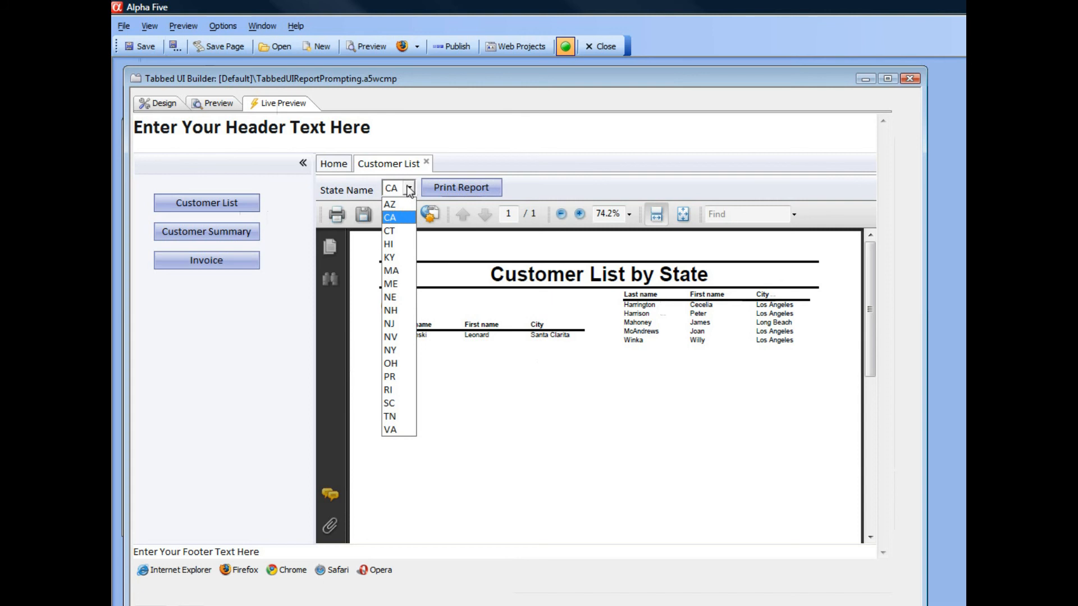
pyautogui.click(391, 271)
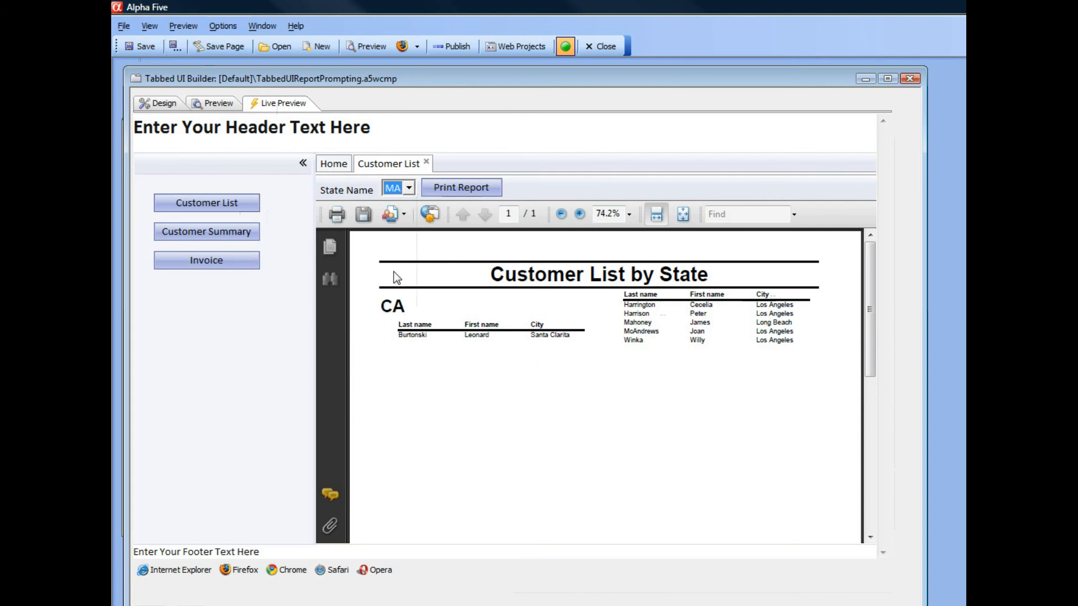
pyautogui.click(452, 188)
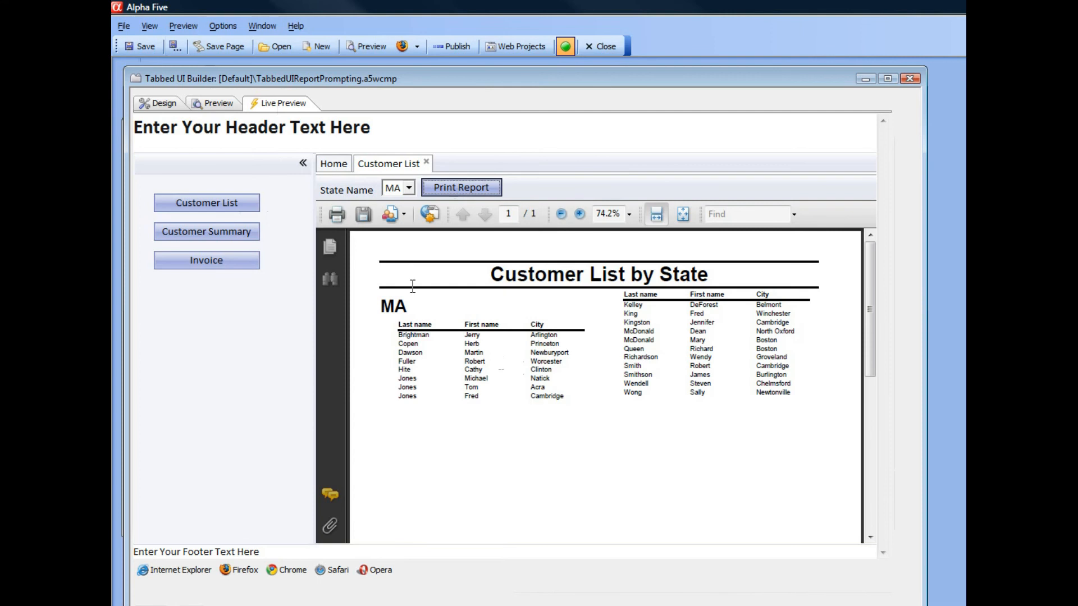
pyautogui.click(409, 189)
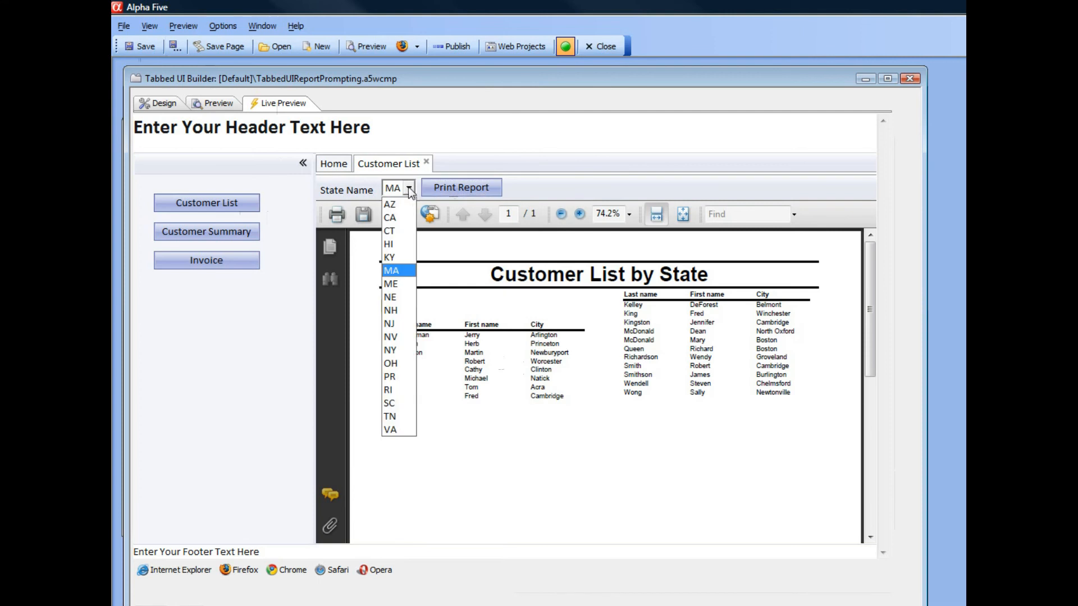
pyautogui.click(396, 363)
pyautogui.click(463, 191)
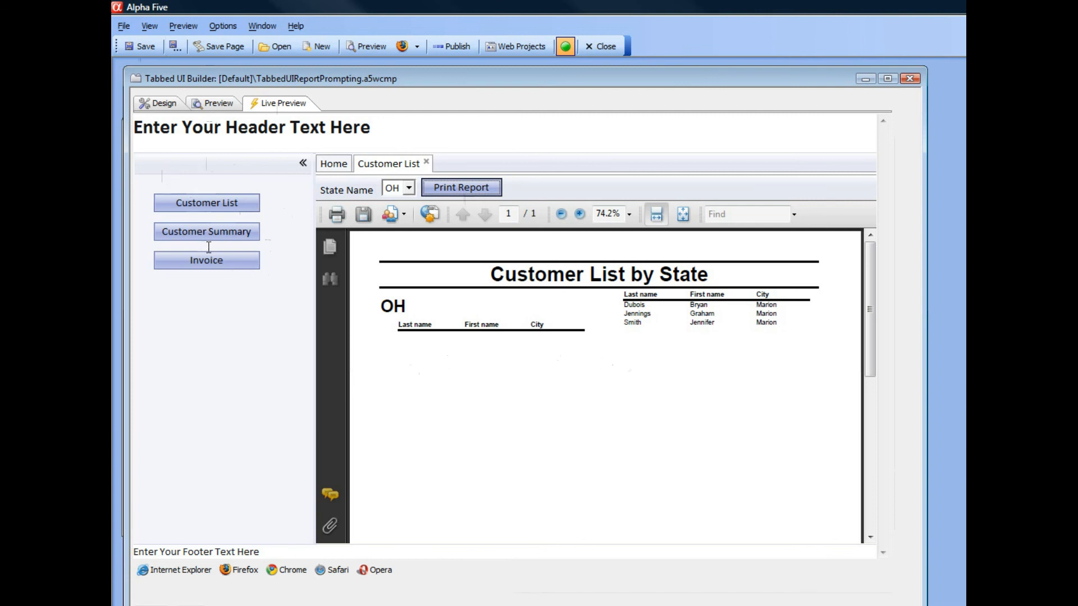
# - In the design, add a Logical argument named whatFlag to the Customer Summary button's report
pyautogui.click(160, 103)
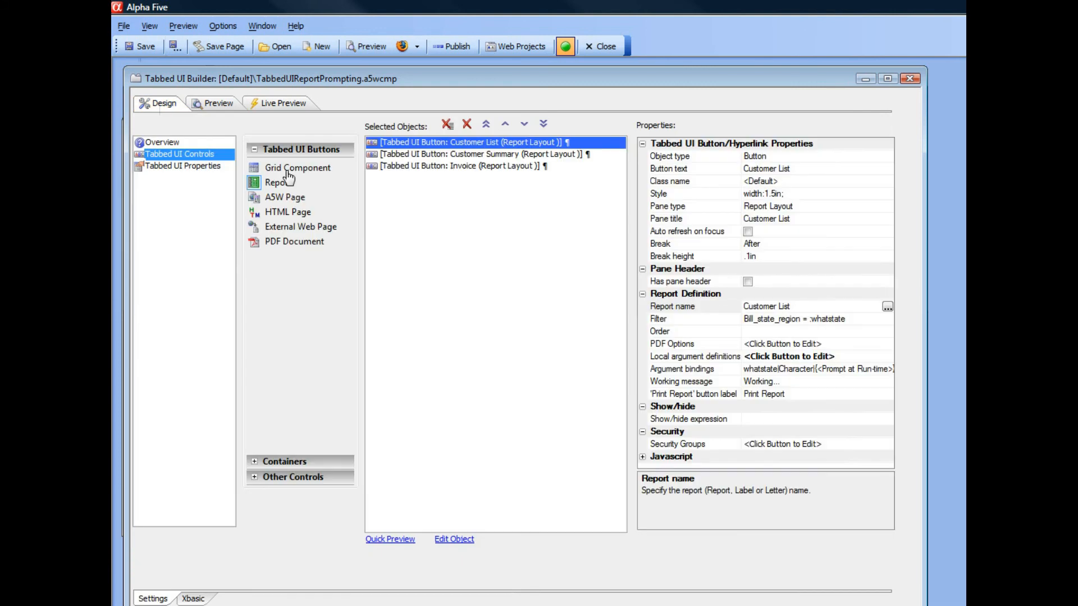
pyautogui.click(432, 156)
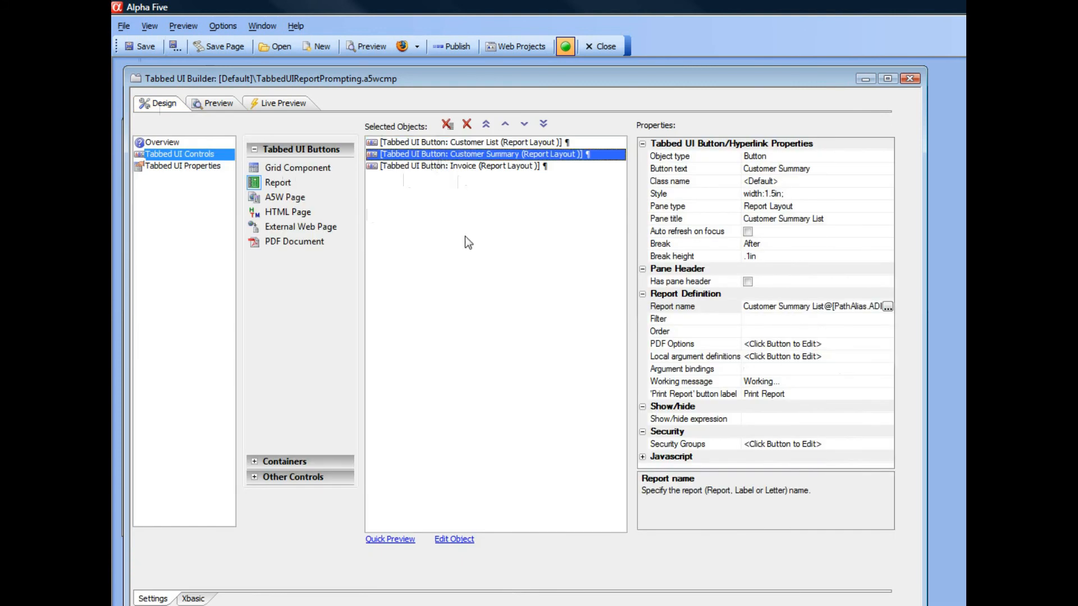
pyautogui.click(673, 327)
pyautogui.click(887, 331)
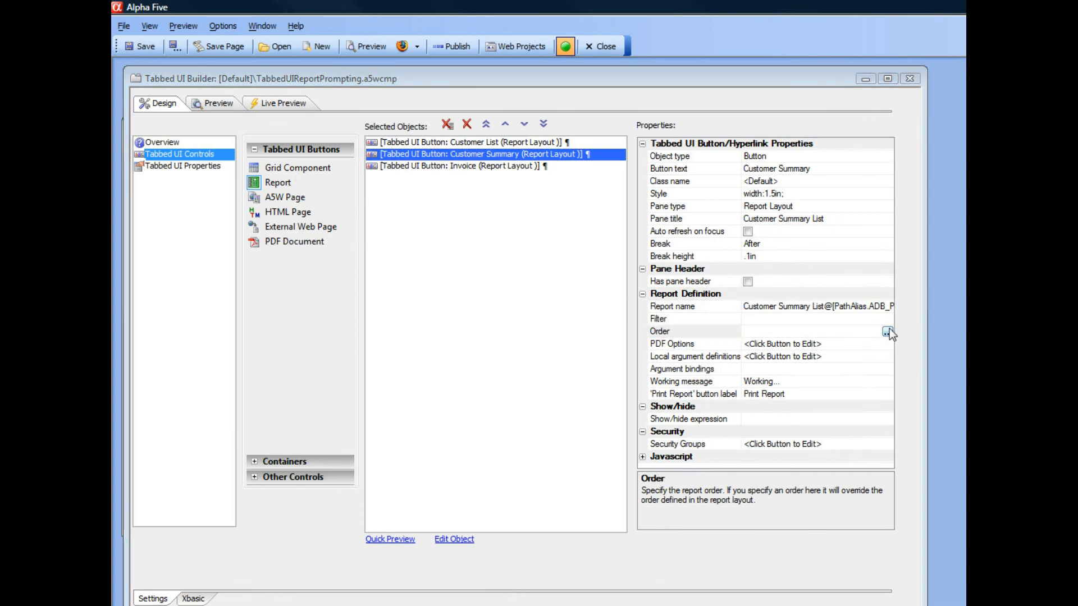
pyautogui.click(555, 254)
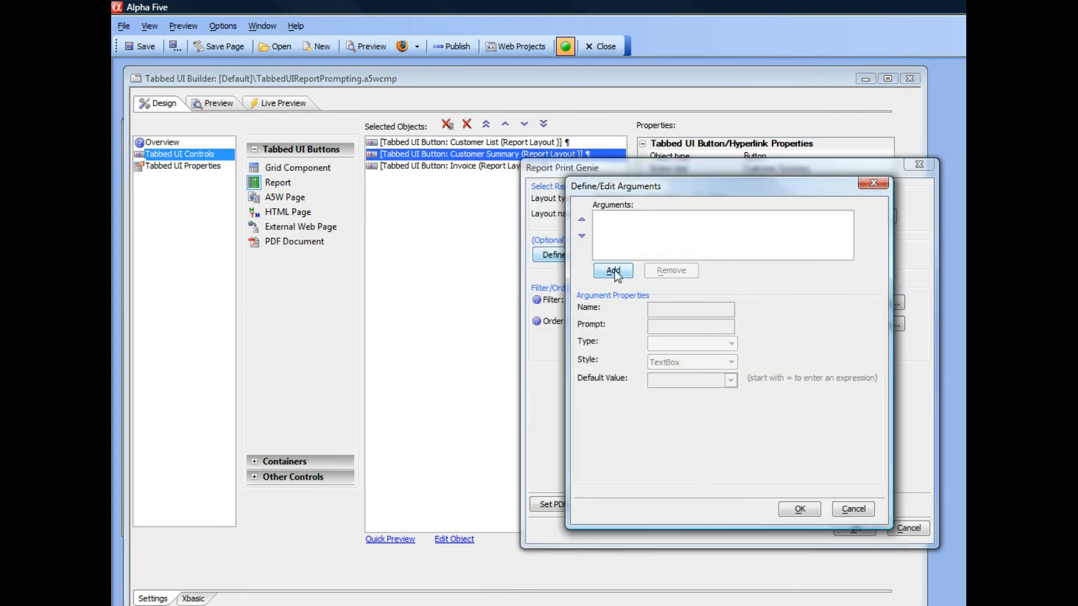
pyautogui.click(619, 272)
pyautogui.write('wha')
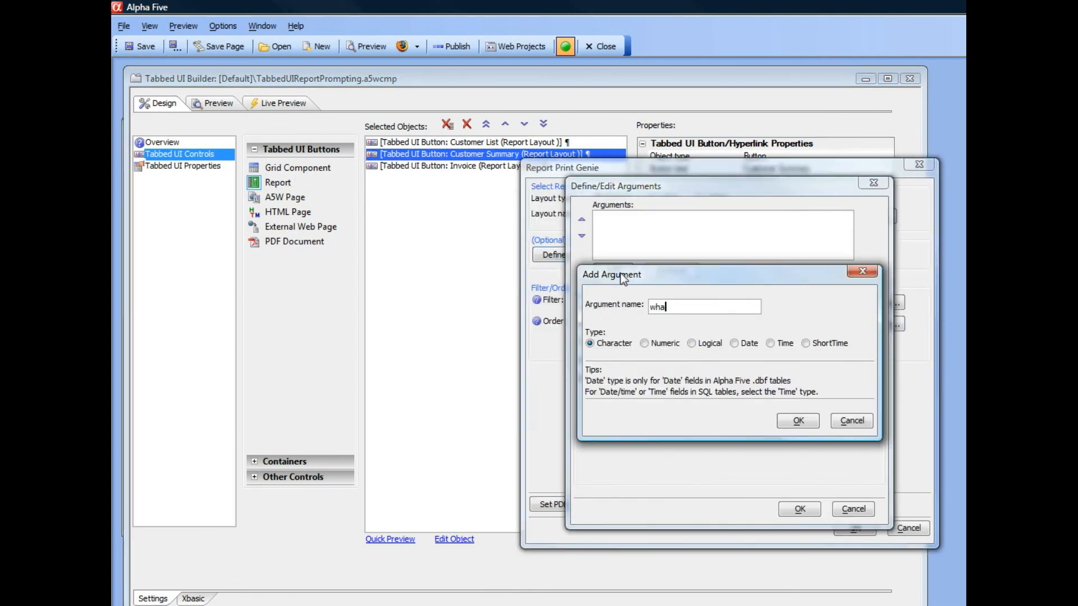
pyautogui.write('tFlag')
pyautogui.click(706, 345)
pyautogui.click(793, 422)
# - Set the whatFlag argument's prompt to "Flag Value" and accept the argument definitions
pyautogui.doubleClick(704, 327)
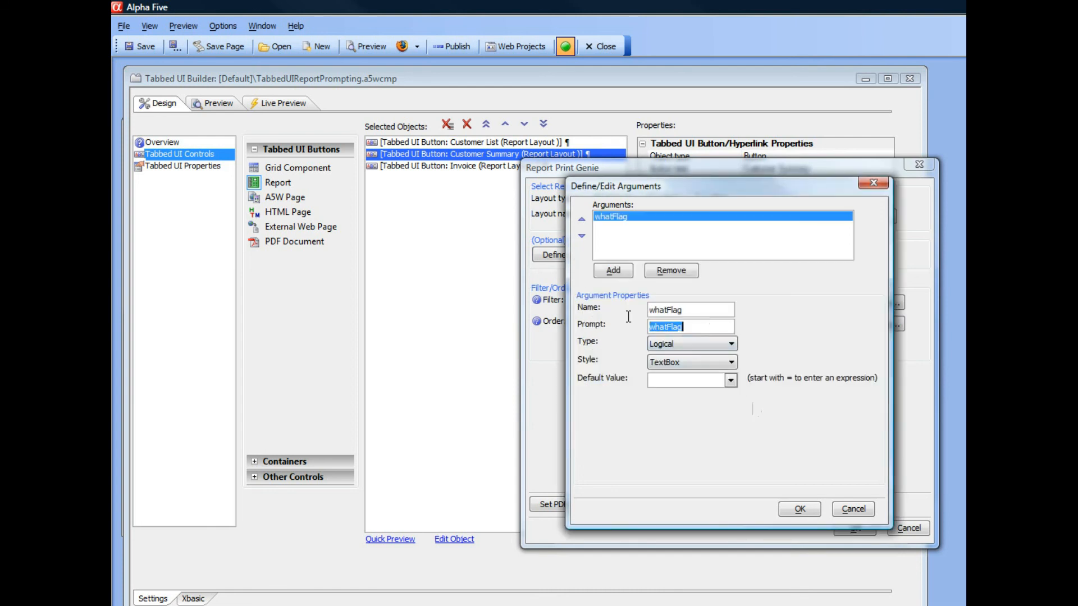
pyautogui.write('Flag Value')
pyautogui.click(800, 508)
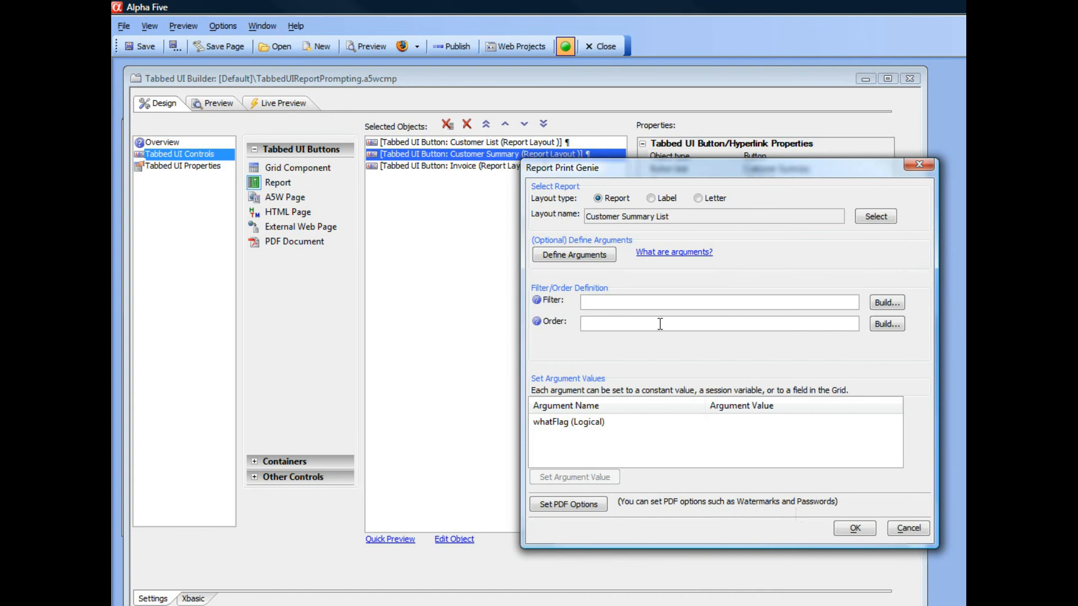
# - Set the value of the whatFlag argument to the field placeholder {<Prompt at Run-time>}
pyautogui.click(564, 426)
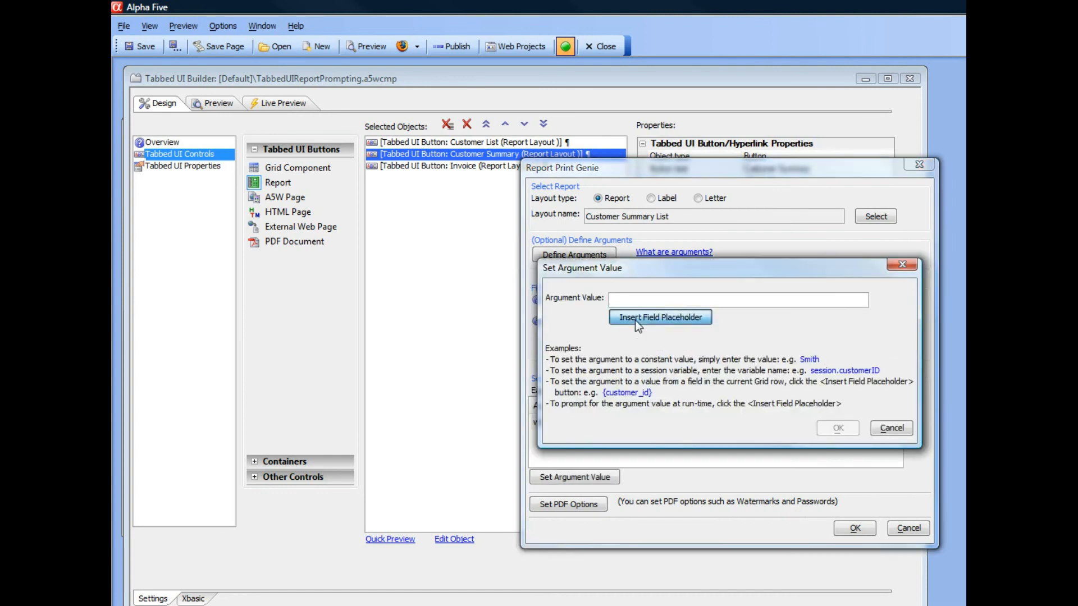
pyautogui.click(635, 320)
pyautogui.click(680, 323)
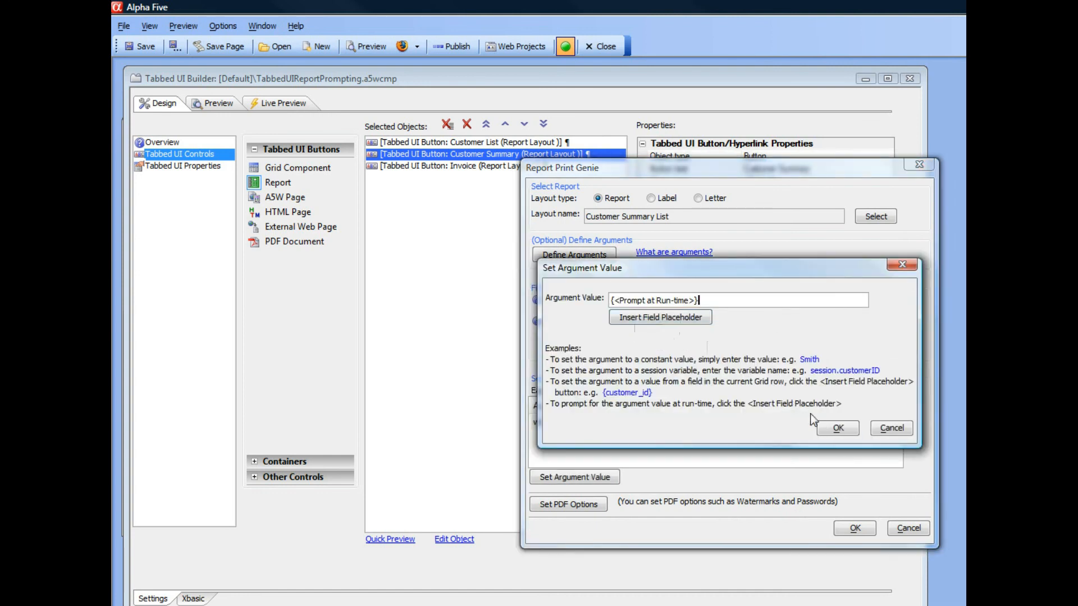
pyautogui.click(838, 427)
# - Filter the Customer Summary List report to records where Ship_same is equal to the whatFlag argument, and accept the report definition
pyautogui.click(892, 303)
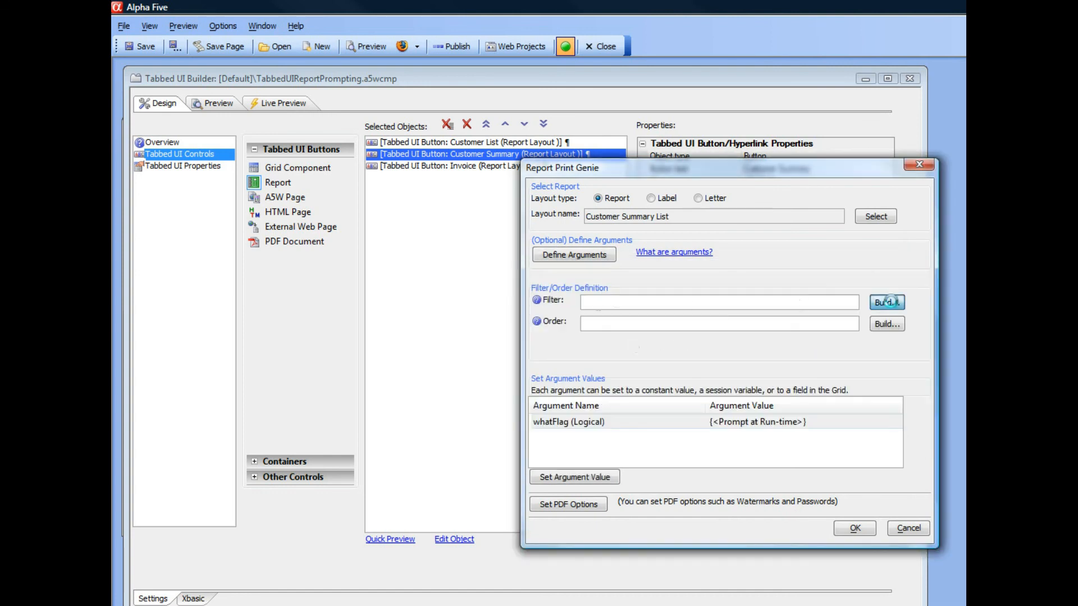
pyautogui.moveTo(633, 309); pyautogui.dragTo(650, 341)
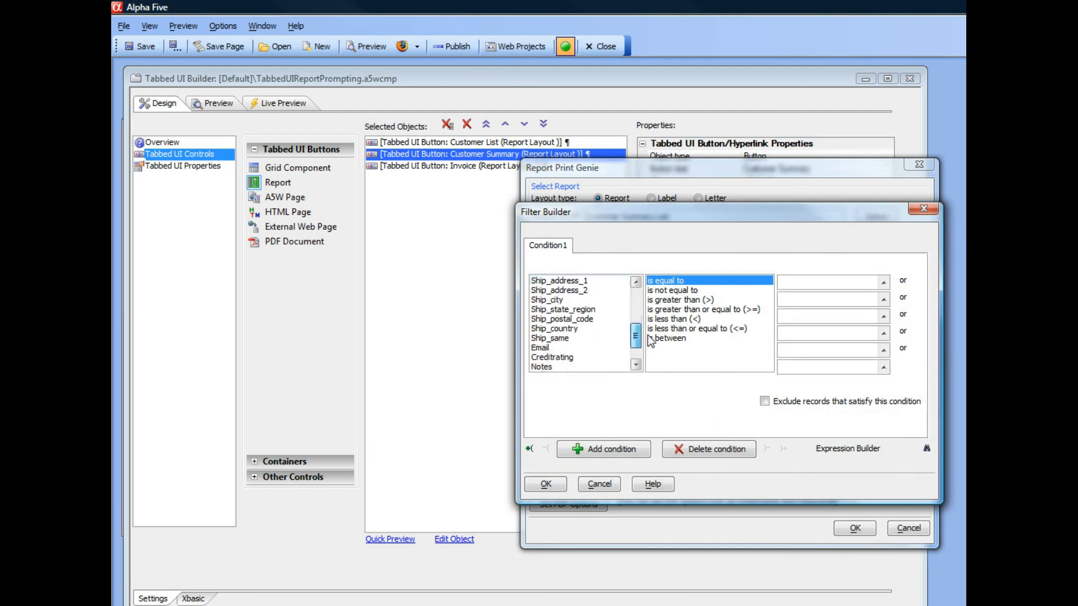
pyautogui.click(557, 339)
pyautogui.click(885, 281)
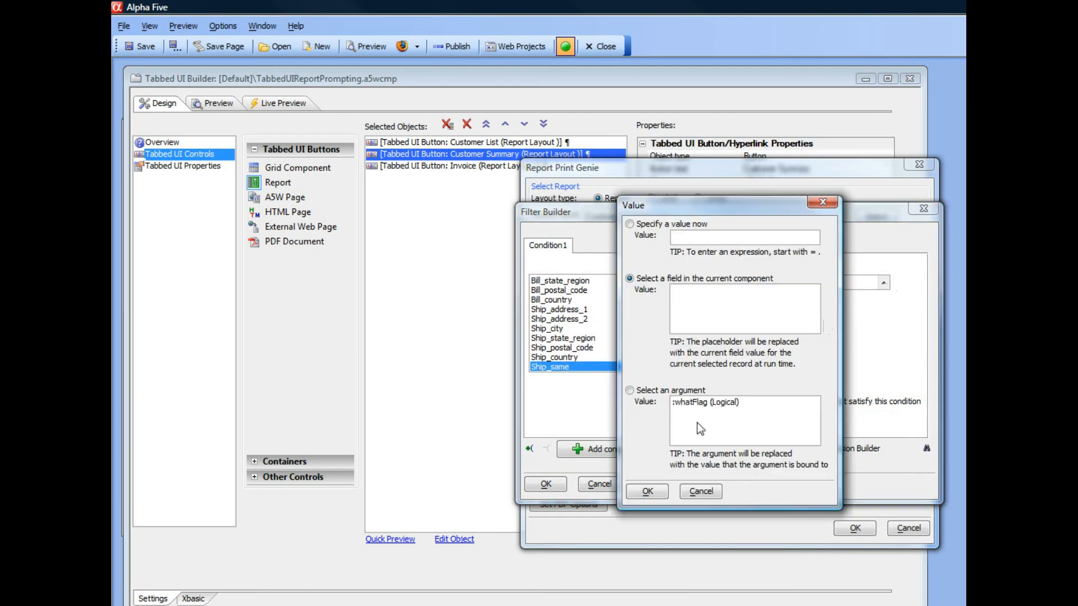
pyautogui.click(689, 403)
pyautogui.click(647, 492)
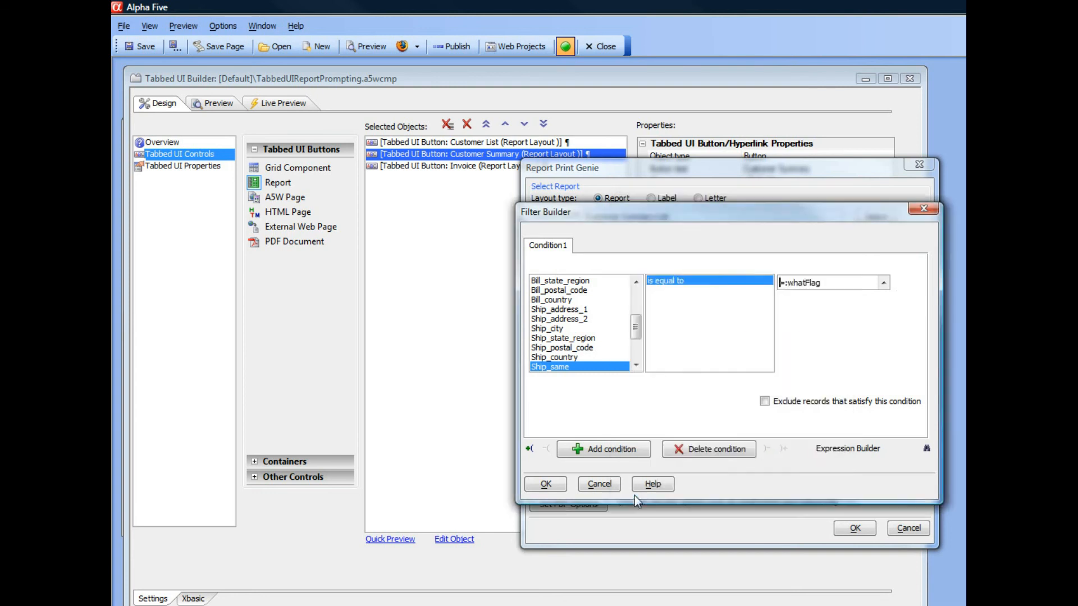
pyautogui.click(543, 490)
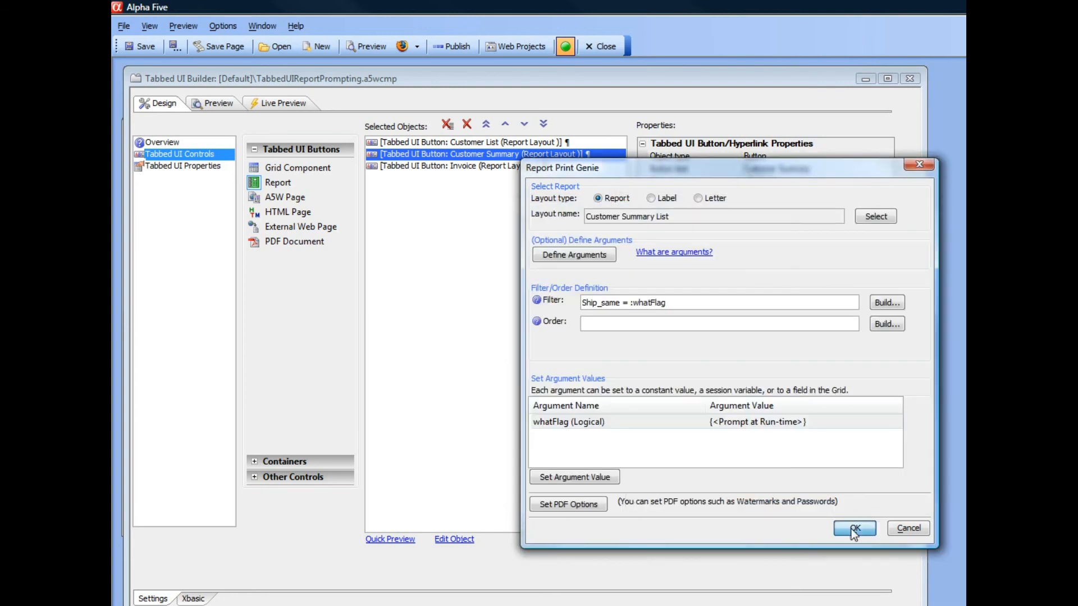
pyautogui.click(854, 530)
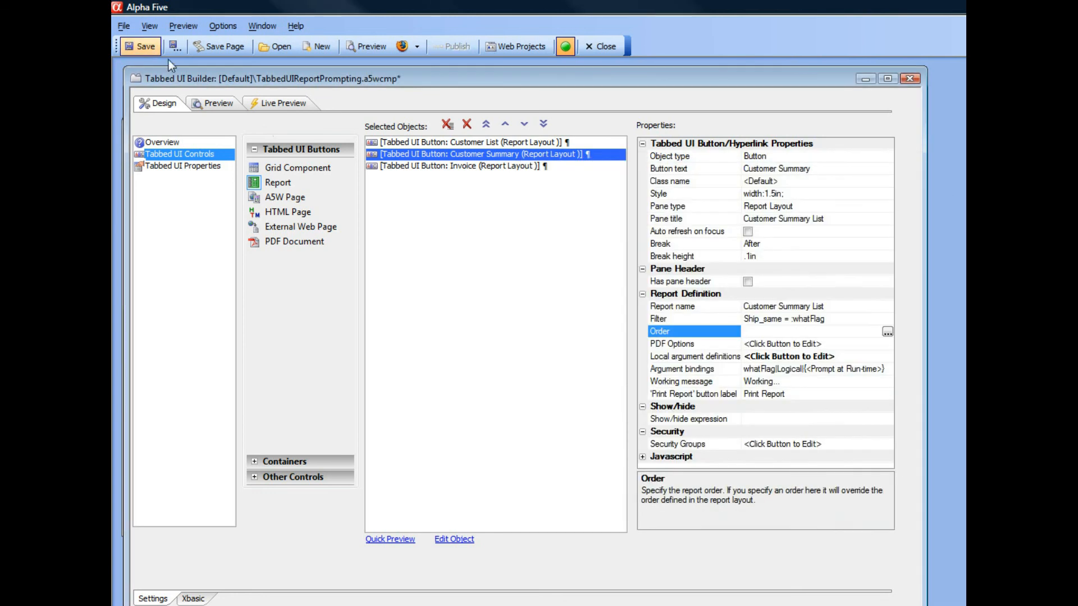
# - Open Customer Summary in the live preview and print the report with Flag Value checked, and again with it unchecked
pyautogui.click(274, 102)
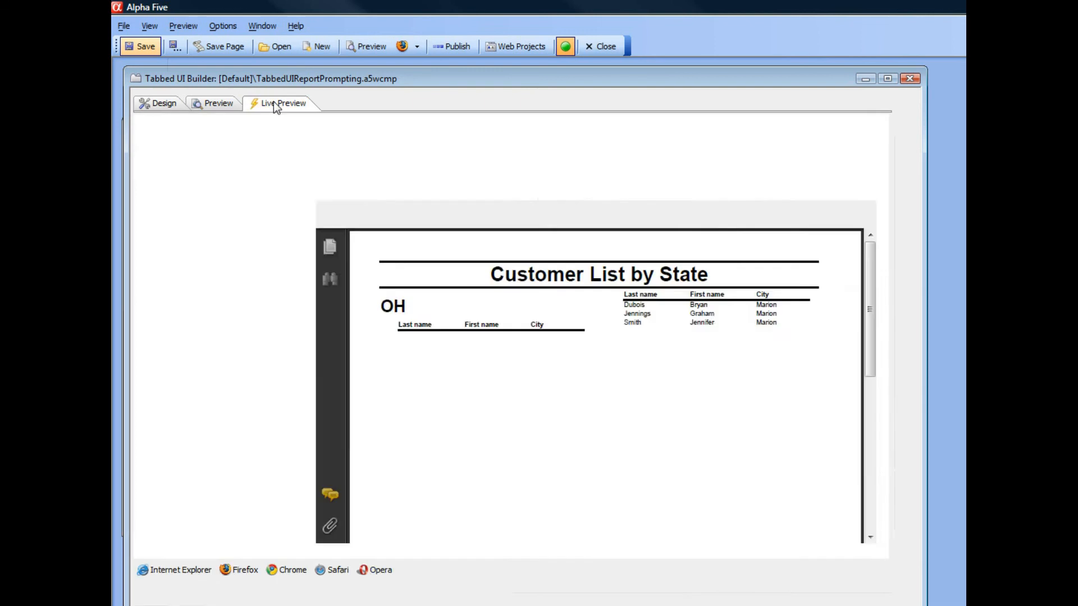
pyautogui.click(221, 235)
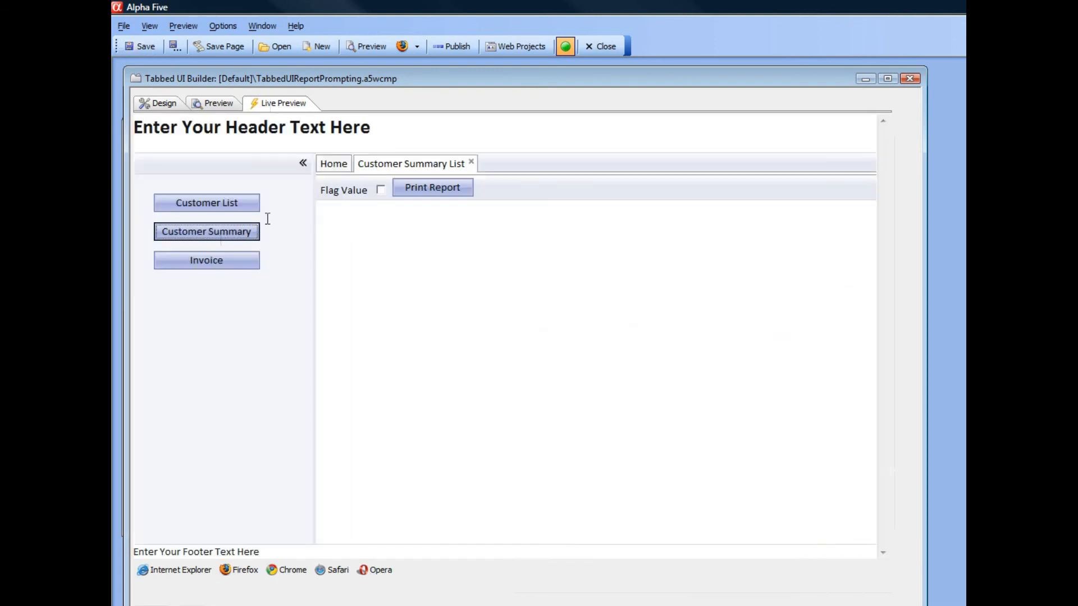
pyautogui.click(381, 190)
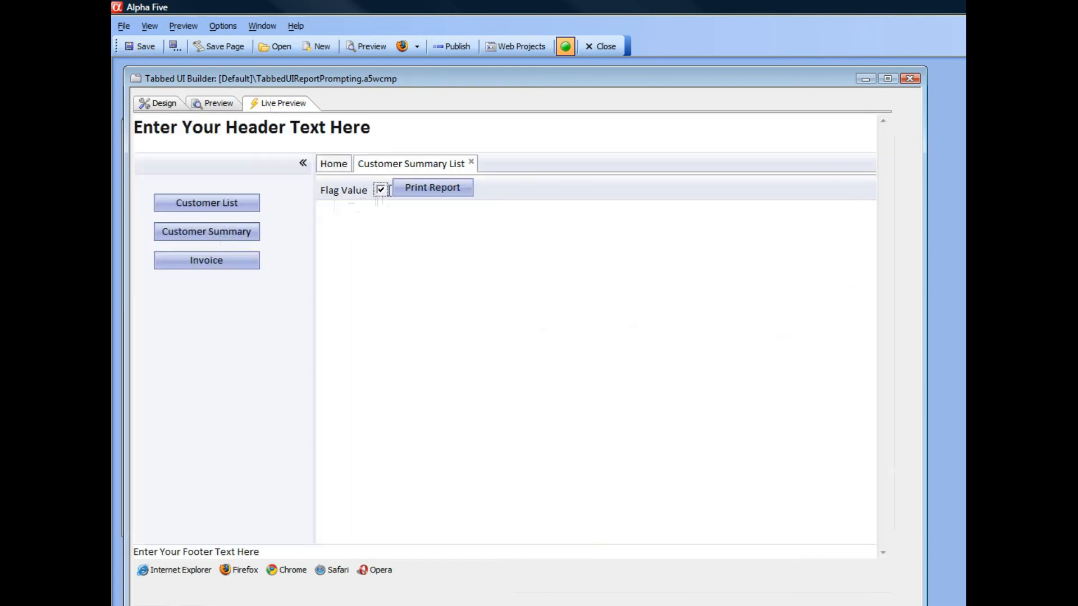
pyautogui.click(439, 188)
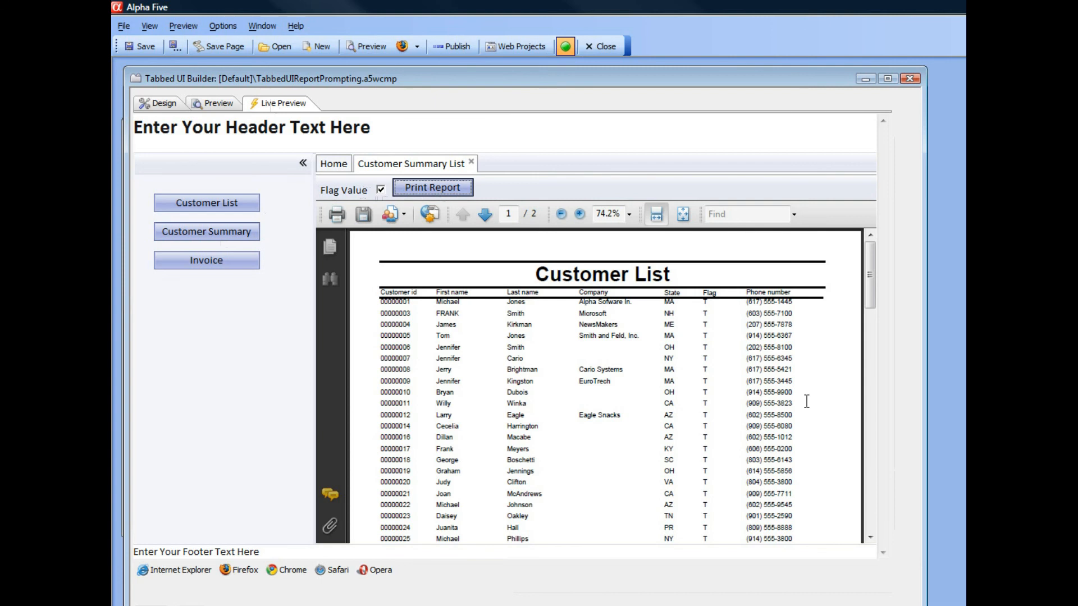
pyautogui.click(381, 190)
pyautogui.click(436, 191)
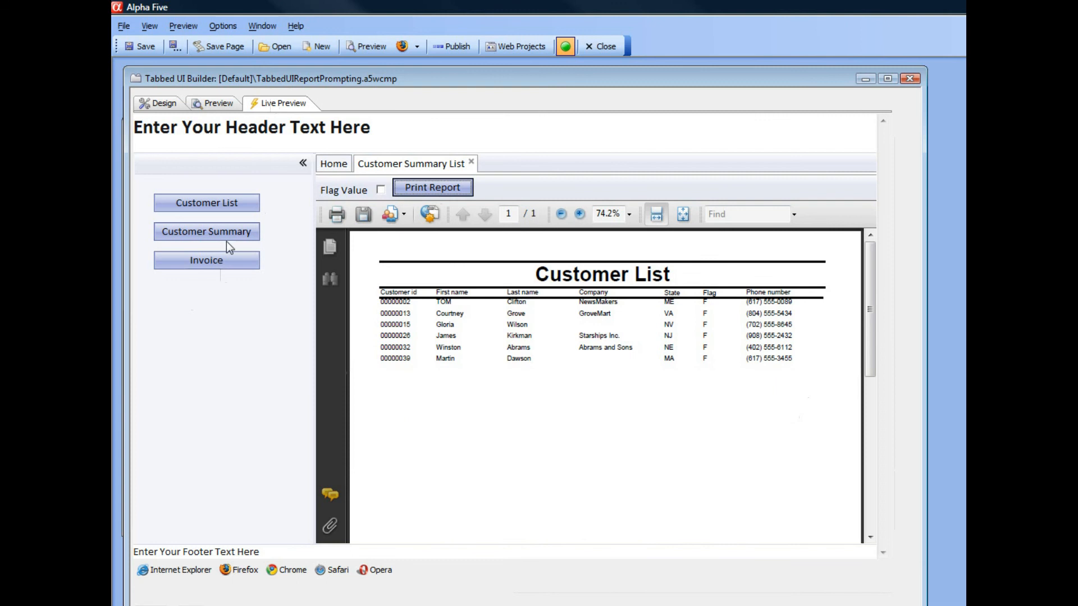
# - Add an argument named whatdate of type Date to the report definition of the Invoice button
pyautogui.click(163, 103)
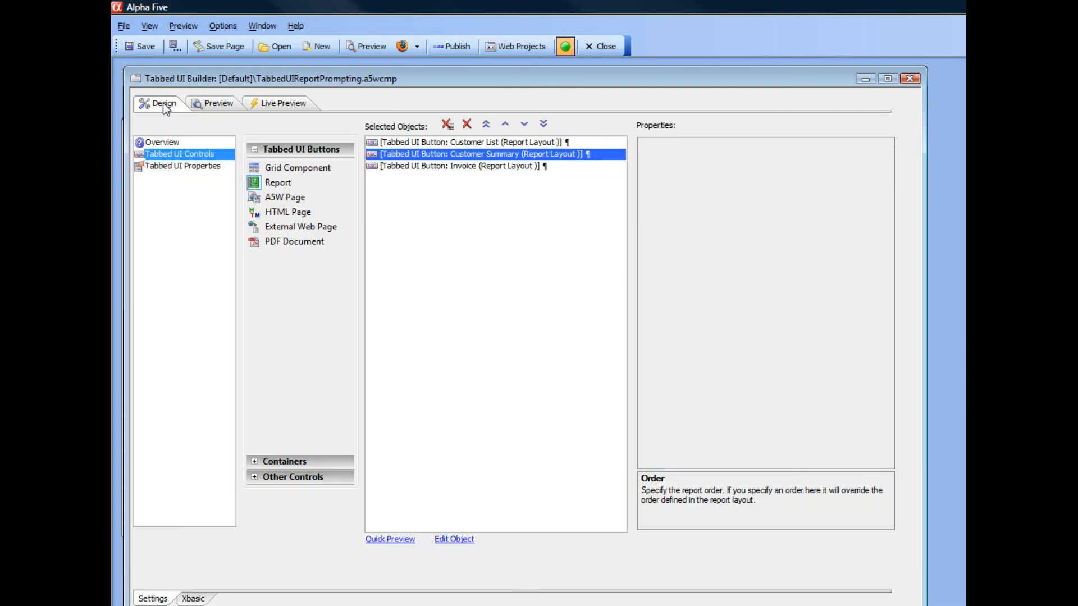
pyautogui.click(433, 166)
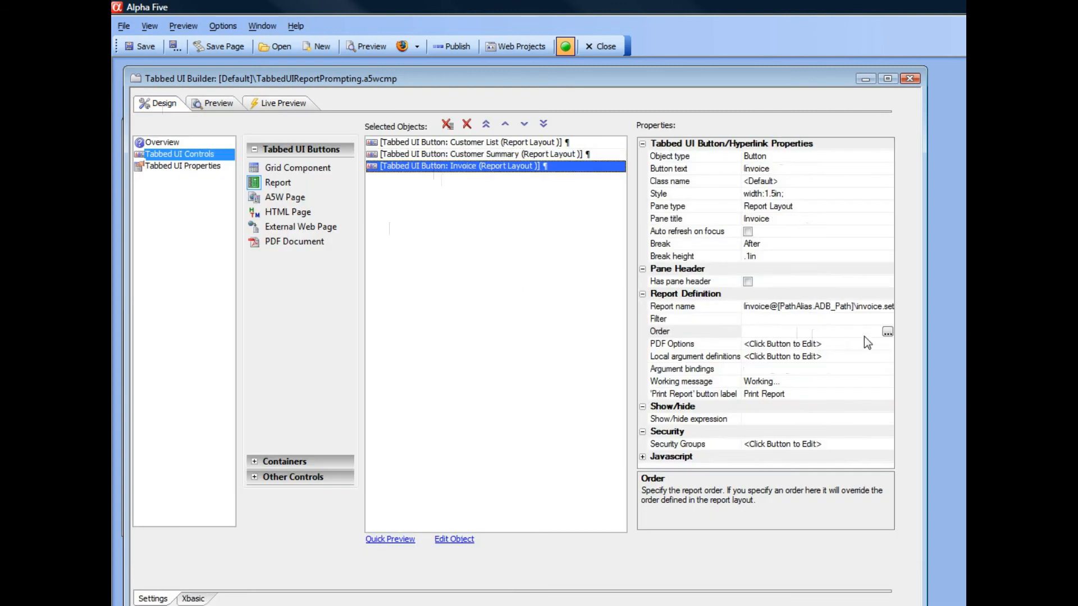
pyautogui.click(887, 333)
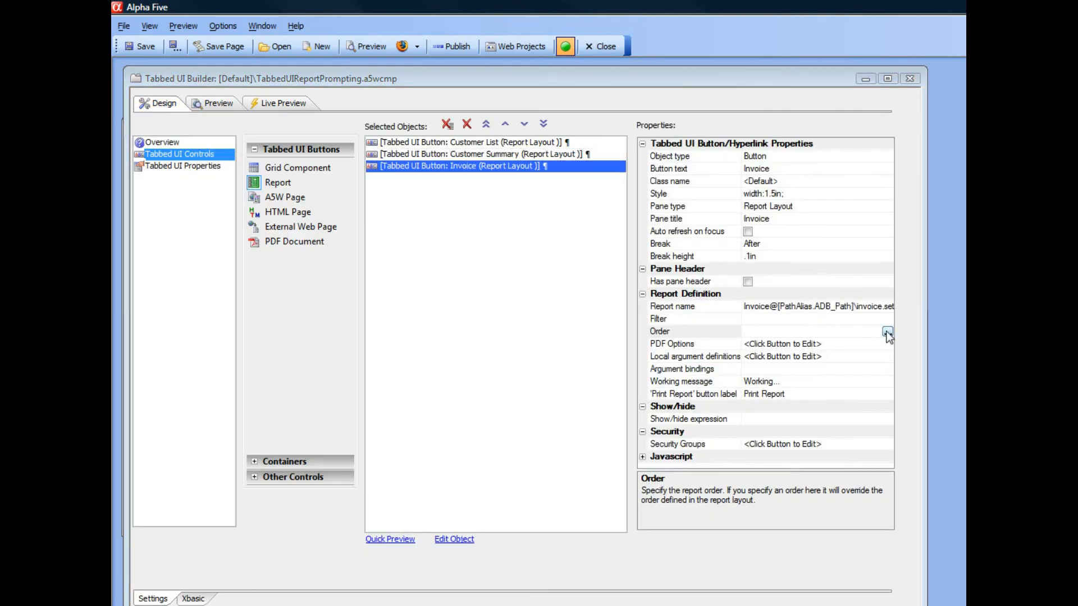
pyautogui.click(547, 255)
pyautogui.click(621, 274)
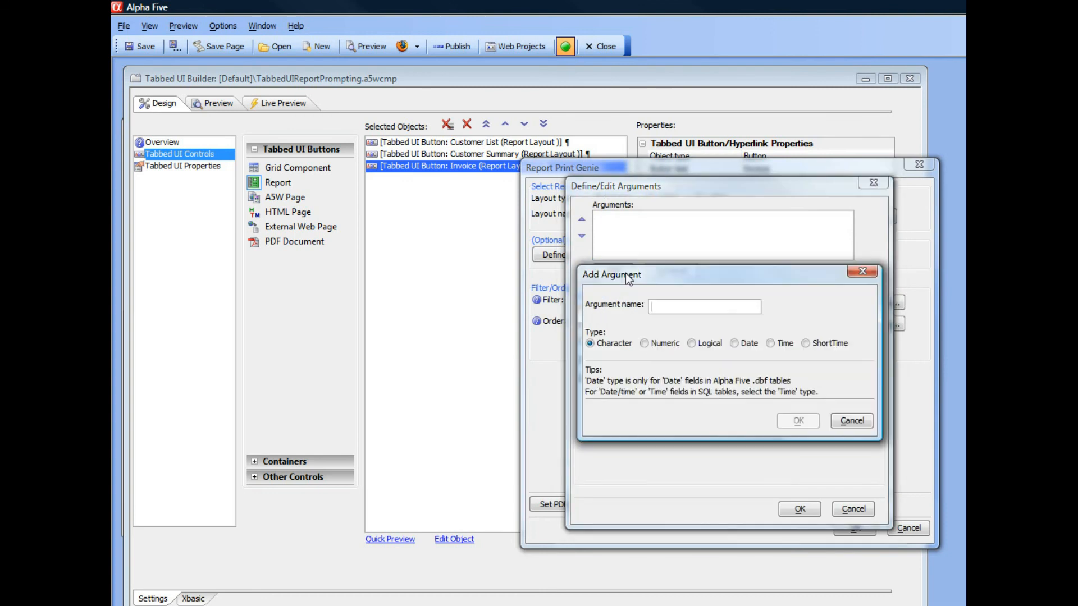
pyautogui.write('whatdate')
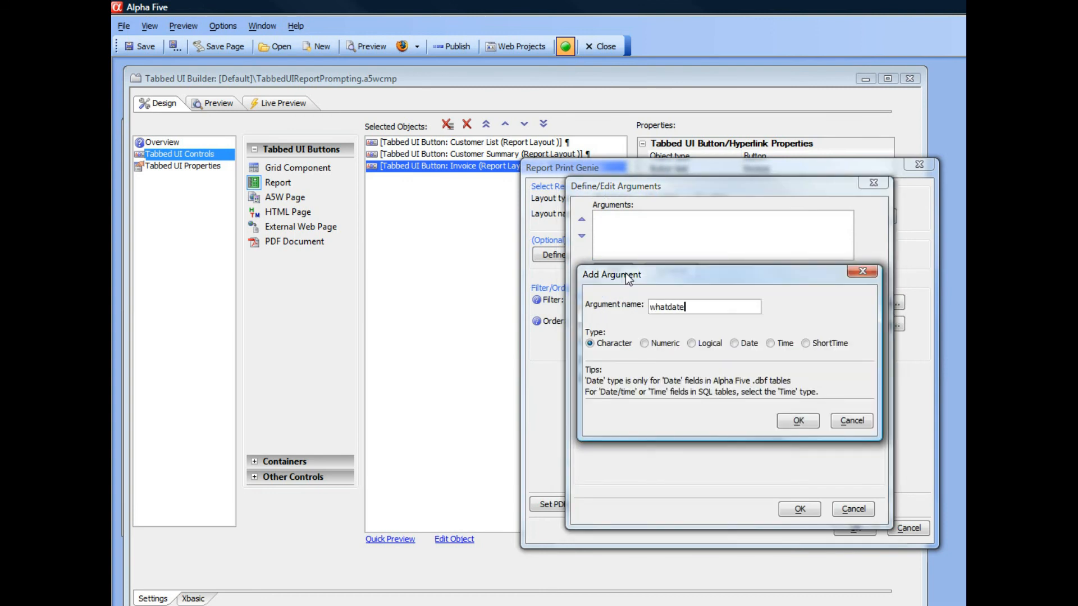
pyautogui.click(739, 345)
pyautogui.click(795, 421)
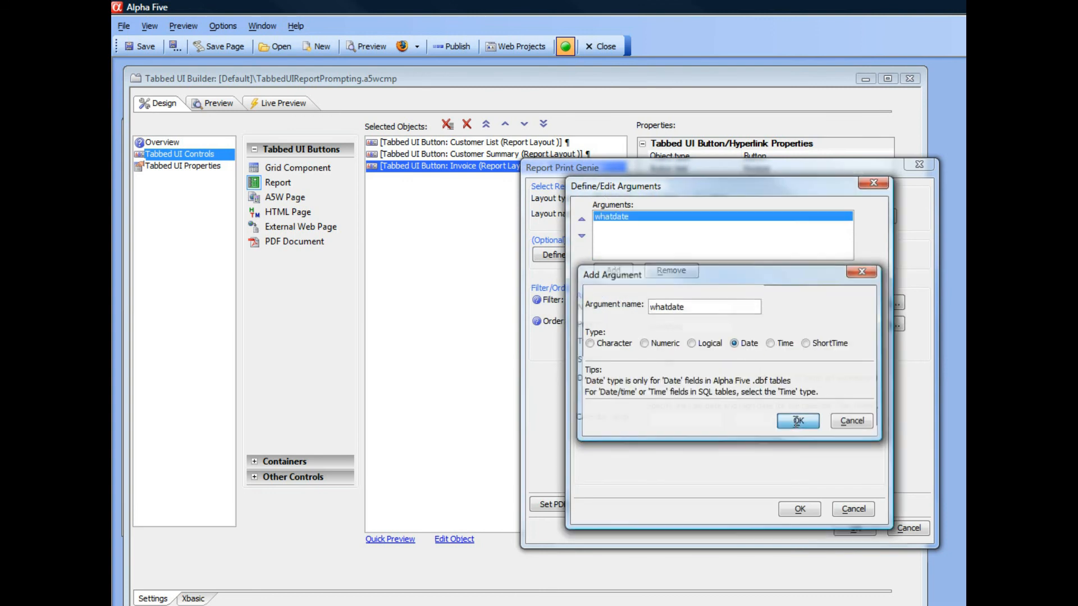
# - Give the whatdate argument the Calendar style with a range from 1/1/1990 to 12/31/2010, and accept the argument definitions
pyautogui.click(670, 363)
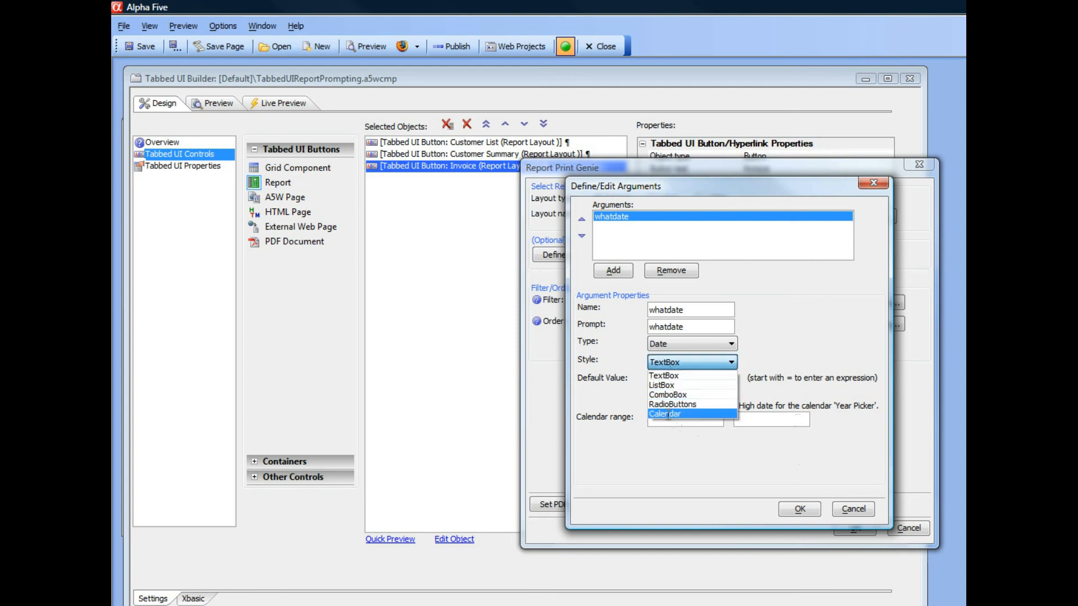
pyautogui.click(674, 416)
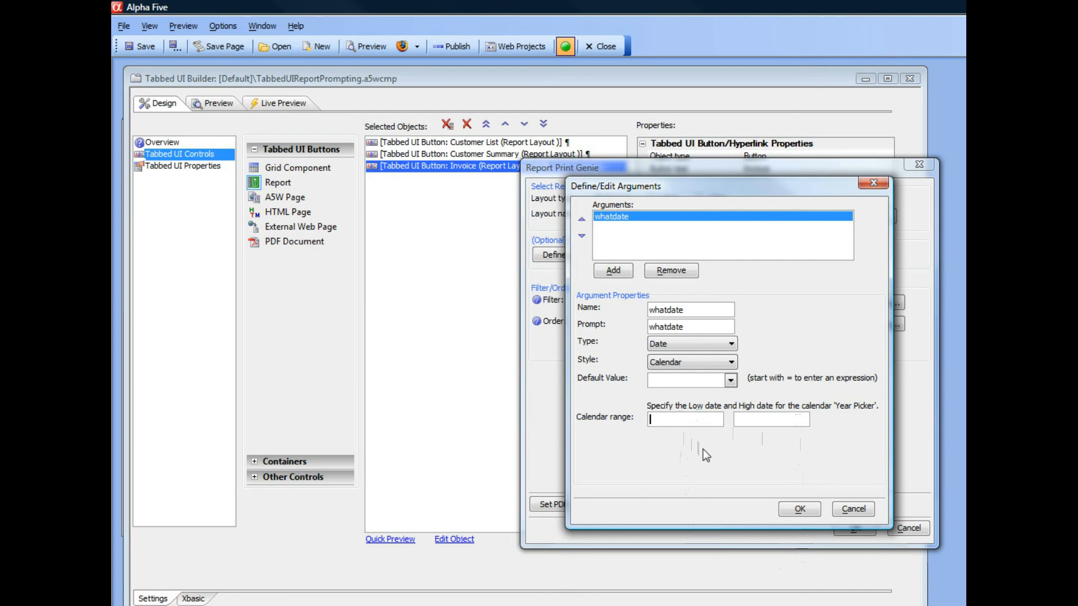
pyautogui.write('1/1/1990')
pyautogui.click(790, 421)
pyautogui.write('12/31/2010')
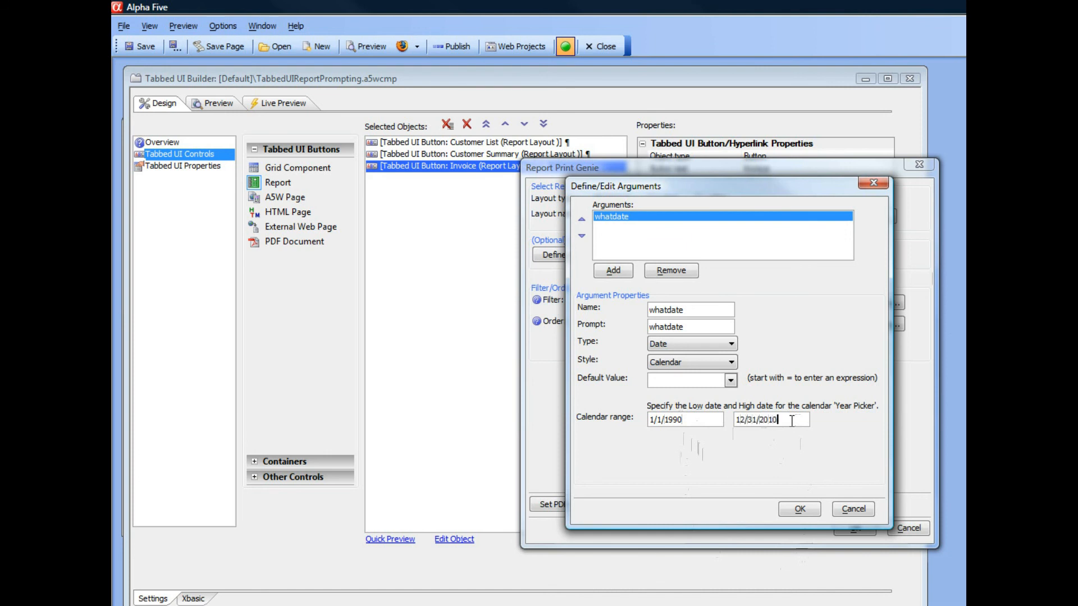
pyautogui.click(800, 509)
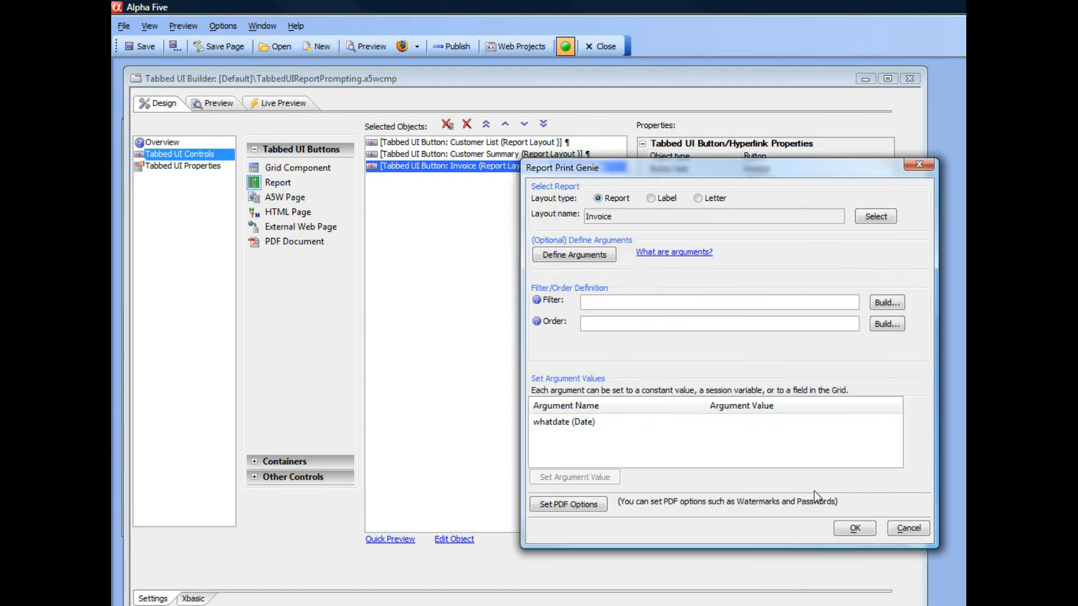
# - Set the value of the whatdate argument to the field placeholder {<Prompt at Run-time>}
pyautogui.click(554, 428)
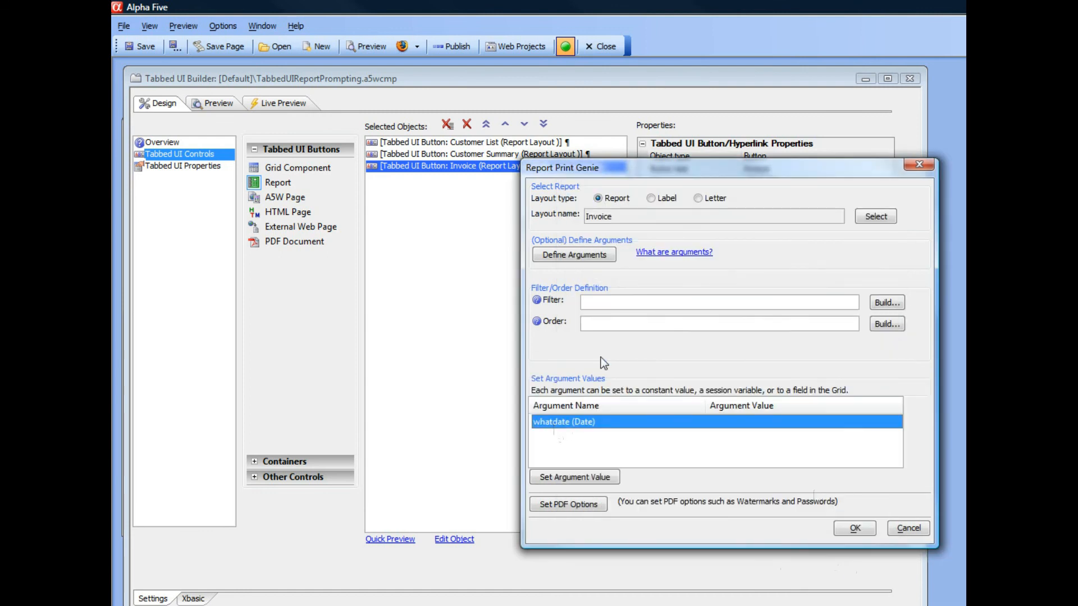
pyautogui.doubleClick(603, 428)
pyautogui.click(631, 317)
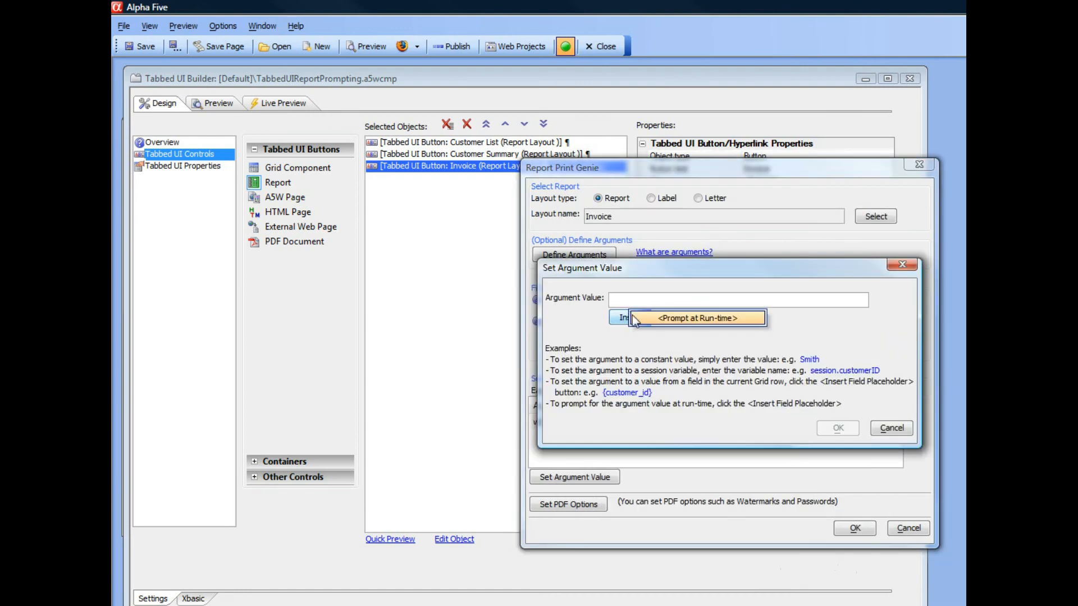
pyautogui.click(662, 320)
pyautogui.click(839, 429)
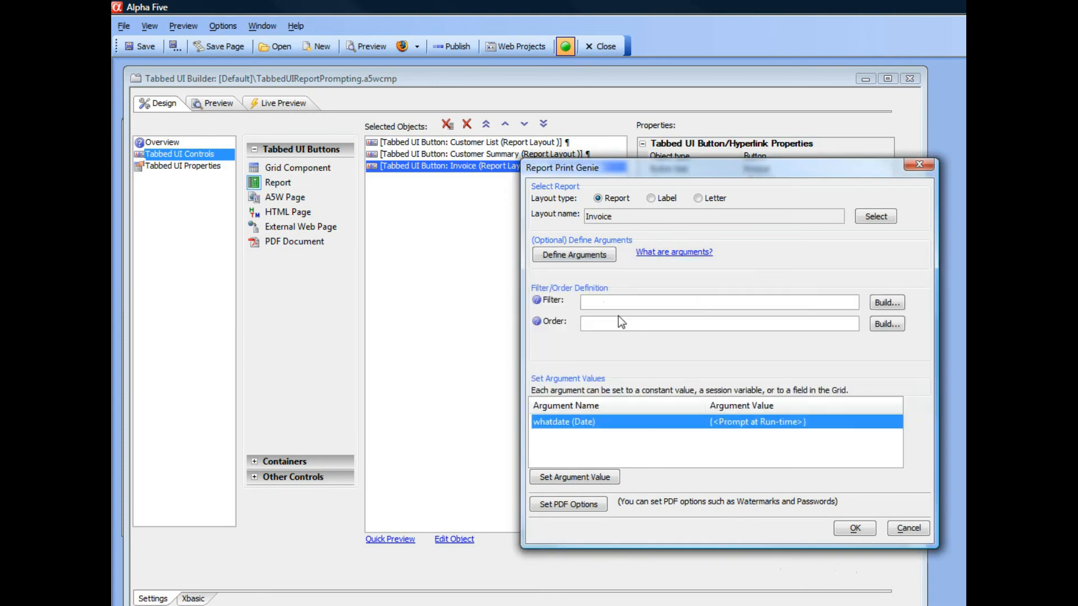
# - Filter the Invoice report to records where the Invoice_Header Date is on the whatdate argument's date, and accept the report definition
pyautogui.click(882, 303)
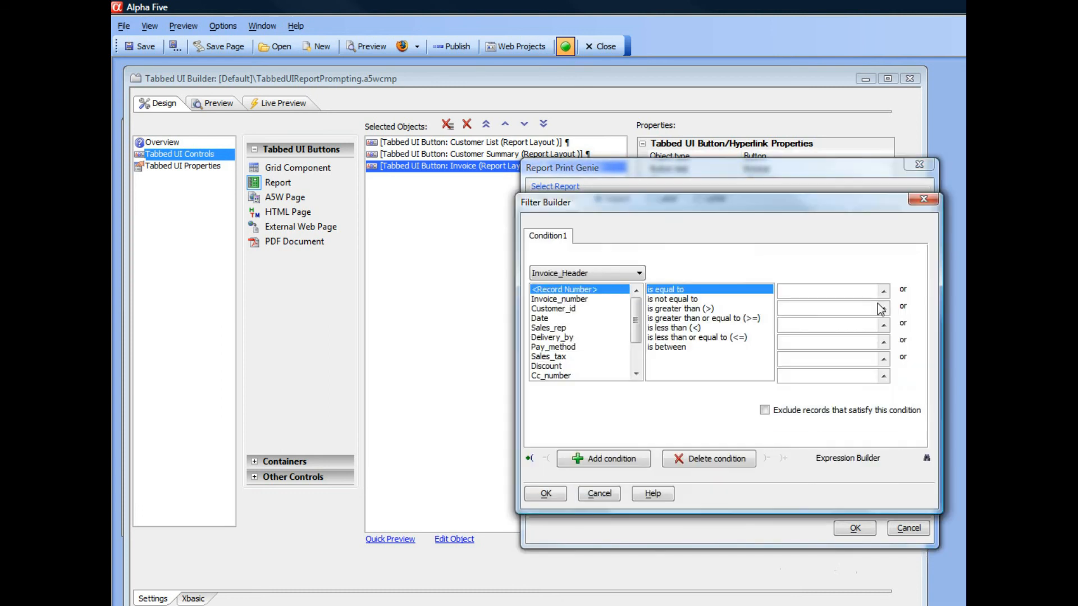
pyautogui.click(540, 318)
pyautogui.click(877, 293)
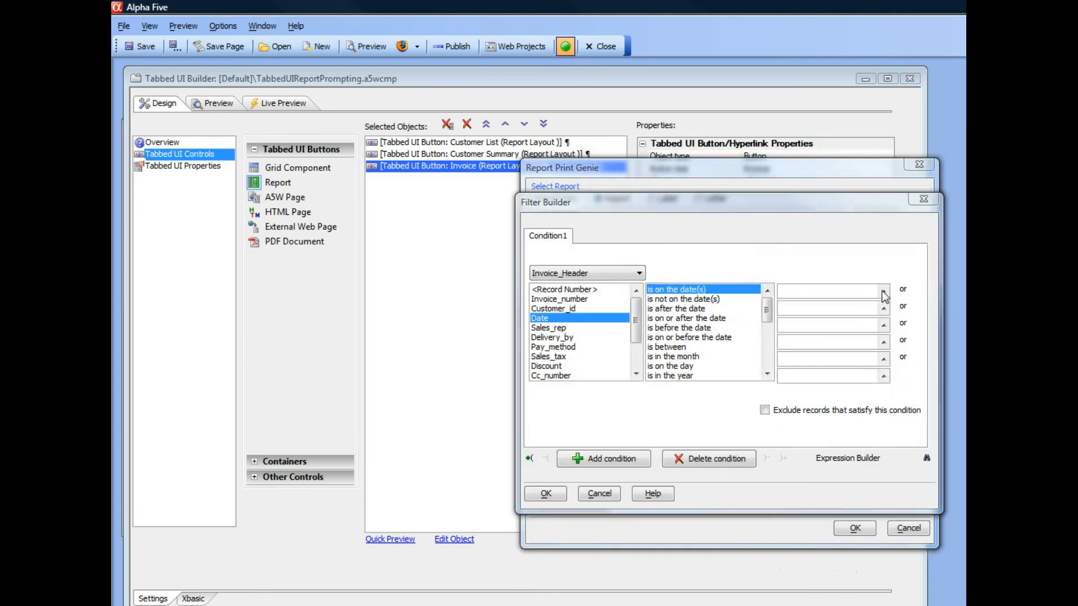
pyautogui.click(701, 402)
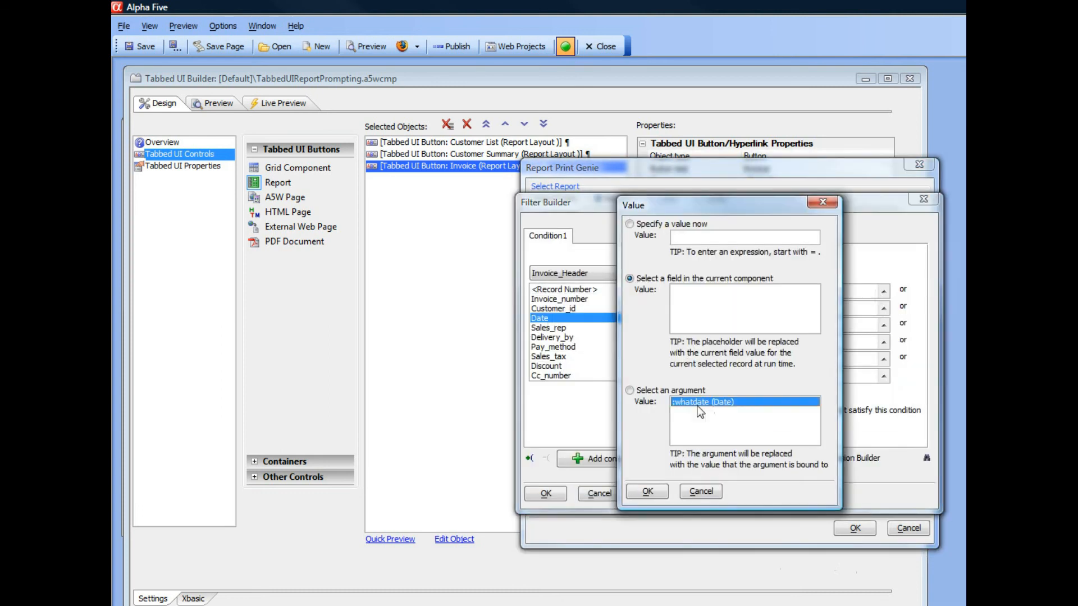
pyautogui.click(647, 492)
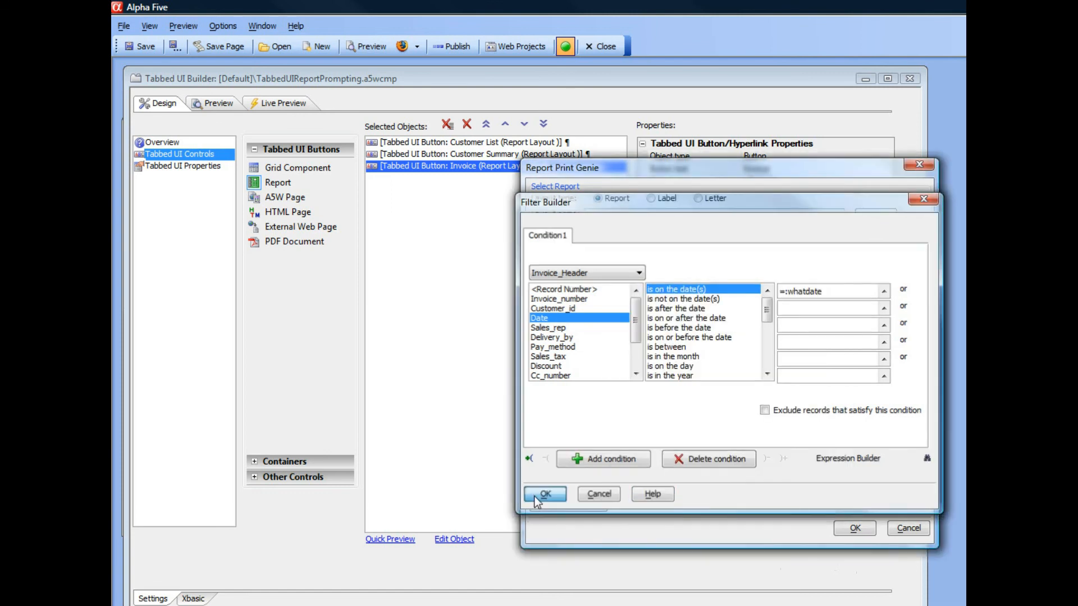
pyautogui.click(534, 496)
pyautogui.click(855, 529)
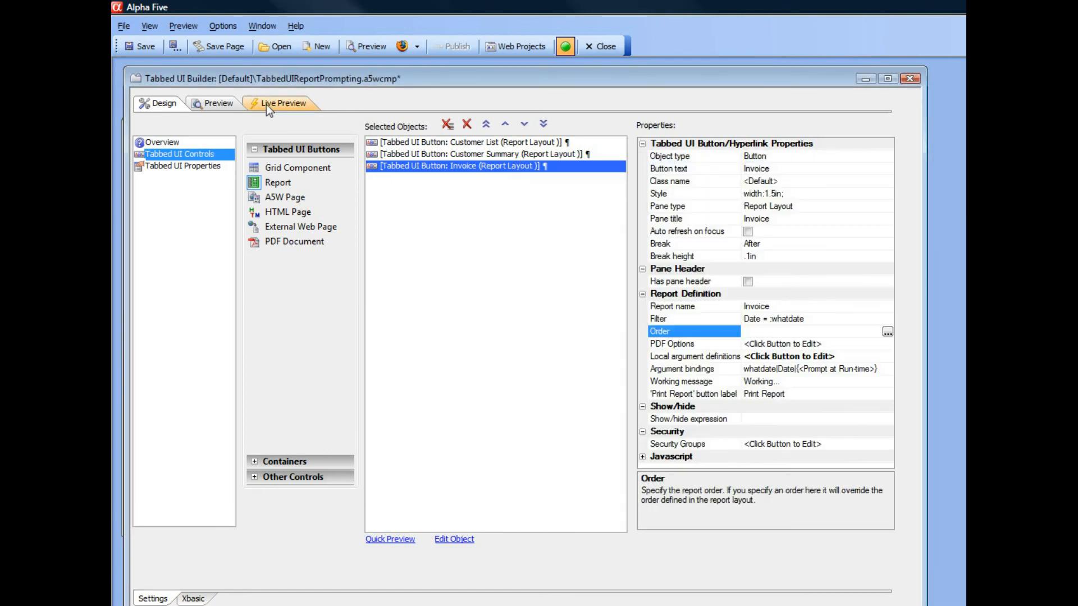